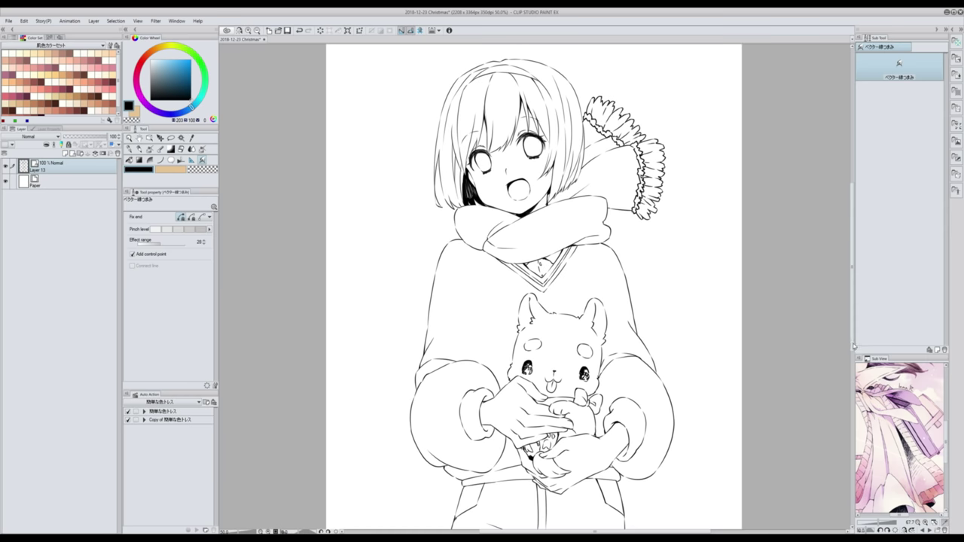
- Try pinching the sleeve outlines, then enlarge the pinch effect range and nudge lines around the face and hair
{"action": "scroll", "coordinate": [853, 345], "scroll_direction": "down", "scroll_amount": 1}
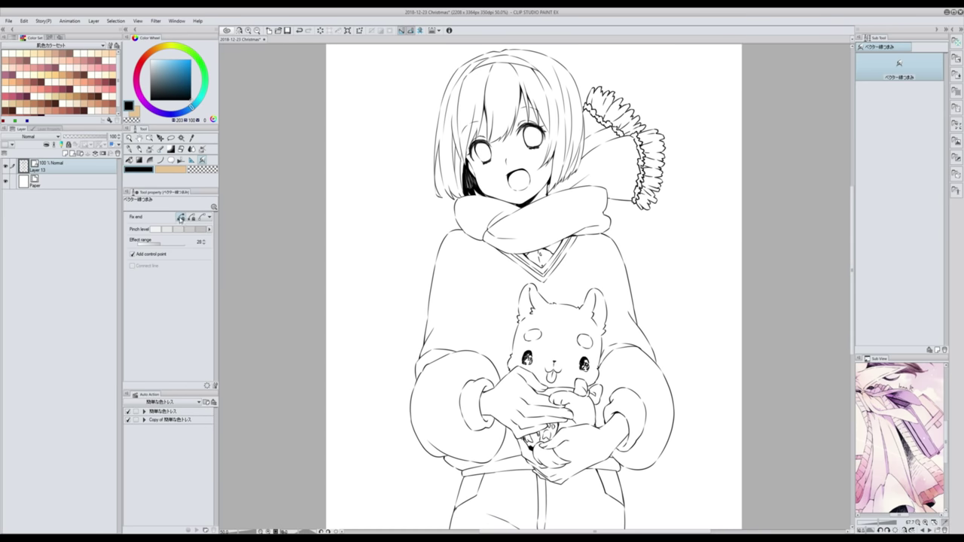
{"action": "mouse_move", "coordinate": [430, 294]}
{"action": "left_mouse_down"}
{"action": "mouse_move", "coordinate": [402, 290]}
{"action": "mouse_move", "coordinate": [425, 290]}
{"action": "mouse_move", "coordinate": [422, 297]}
{"action": "left_mouse_up"}
{"action": "mouse_move", "coordinate": [667, 379]}
{"action": "left_mouse_down"}
{"action": "mouse_move", "coordinate": [669, 392]}
{"action": "mouse_move", "coordinate": [665, 379]}
{"action": "left_mouse_up"}
{"action": "key", "text": "bracketright"}
{"action": "key", "text": "bracketright"}
{"action": "key", "text": "bracketright"}
{"action": "key", "text": "bracketright"}
{"action": "left_click_drag", "start_coordinate": [543, 161], "coordinate": [545, 158]}
{"action": "mouse_move", "coordinate": [434, 178]}
{"action": "left_mouse_down"}
{"action": "mouse_move", "coordinate": [434, 151]}
{"action": "mouse_move", "coordinate": [430, 175]}
{"action": "left_mouse_up"}
- Reduce the pinch effect range to 20 and try pulling both side outlines of the sweater slightly inward
{"action": "key", "text": "bracketleft"}
{"action": "key", "text": "bracketleft"}
{"action": "key", "text": "bracketleft"}
{"action": "key", "text": "bracketleft"}
{"action": "key", "text": "bracketleft"}
{"action": "mouse_move", "coordinate": [427, 290]}
{"action": "left_mouse_down"}
{"action": "mouse_move", "coordinate": [394, 284]}
{"action": "mouse_move", "coordinate": [435, 289]}
{"action": "left_mouse_up"}
{"action": "mouse_move", "coordinate": [633, 289]}
{"action": "left_mouse_down"}
{"action": "mouse_move", "coordinate": [655, 288]}
{"action": "mouse_move", "coordinate": [630, 287]}
{"action": "left_mouse_up"}
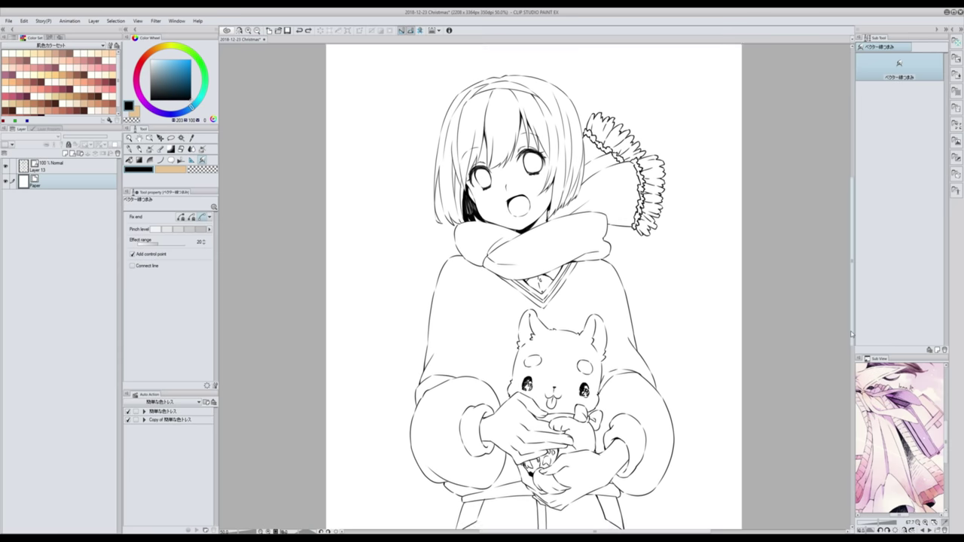
- Scale the vector line art on Layer 13 up to 198% and reposition it so the head and shoulders fill the canvas
{"action": "left_click", "coordinate": [83, 170]}
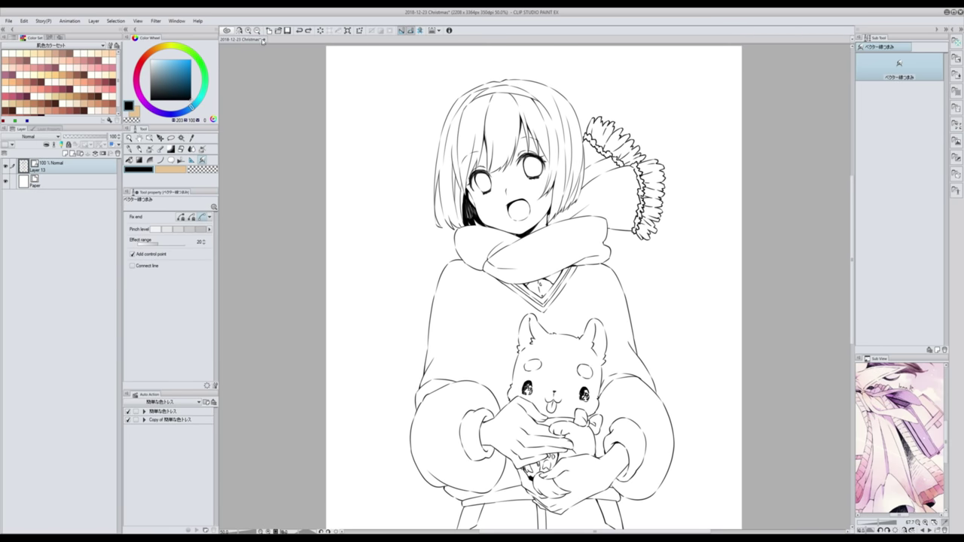
{"action": "left_click", "coordinate": [256, 30]}
{"action": "left_click_drag", "start_coordinate": [854, 273], "coordinate": [852, 296]}
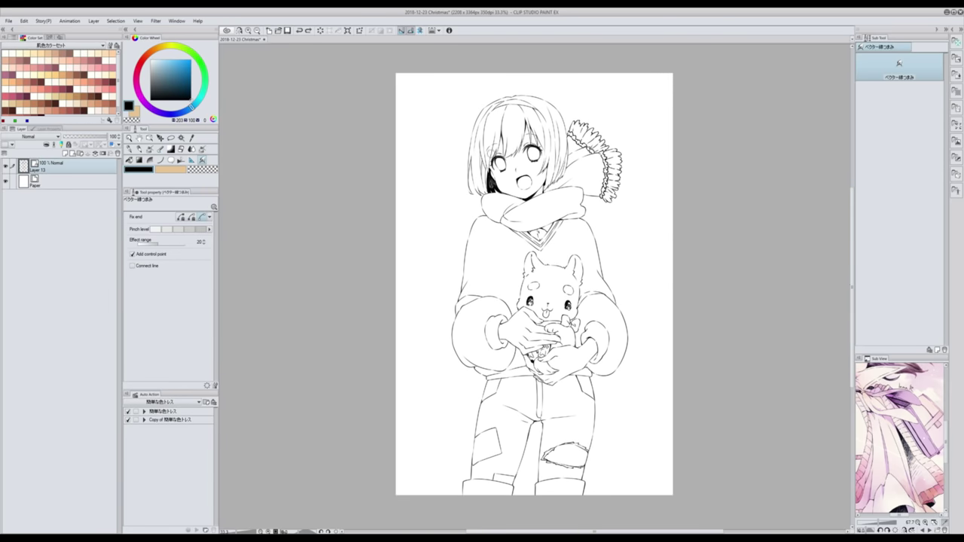
{"action": "left_click", "coordinate": [348, 32]}
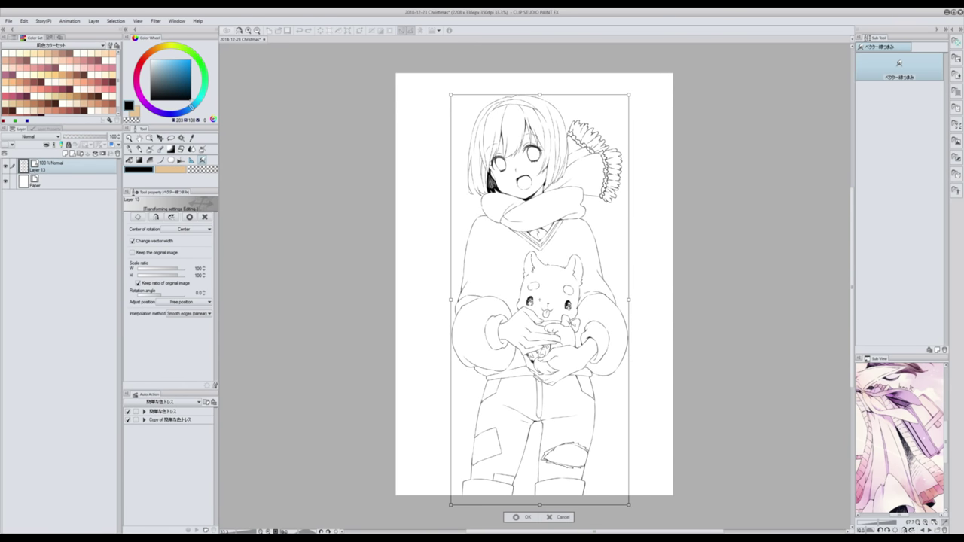
{"action": "left_click_drag", "start_coordinate": [450, 299], "coordinate": [325, 323]}
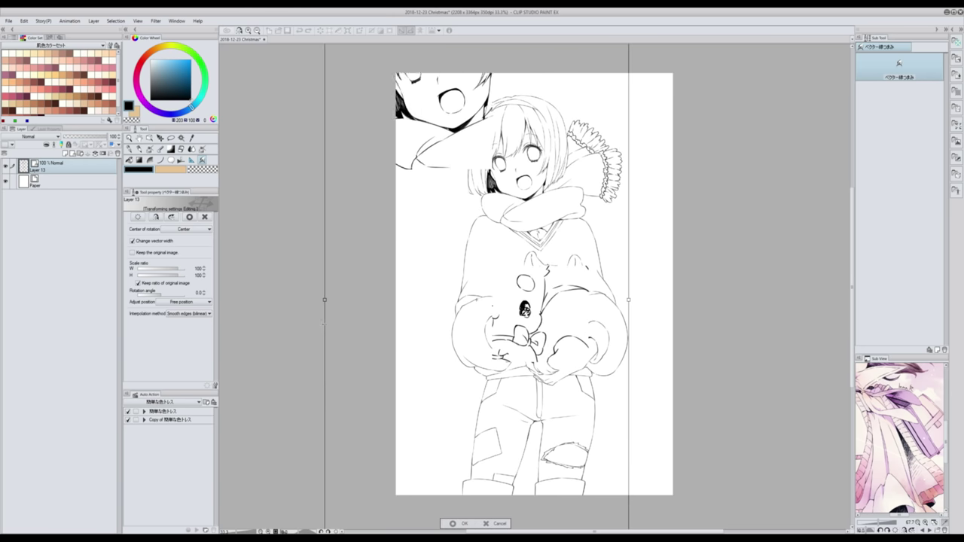
{"action": "left_click_drag", "start_coordinate": [311, 202], "coordinate": [369, 334]}
{"action": "left_click_drag", "start_coordinate": [383, 430], "coordinate": [335, 430]}
{"action": "left_click_drag", "start_coordinate": [471, 276], "coordinate": [506, 320]}
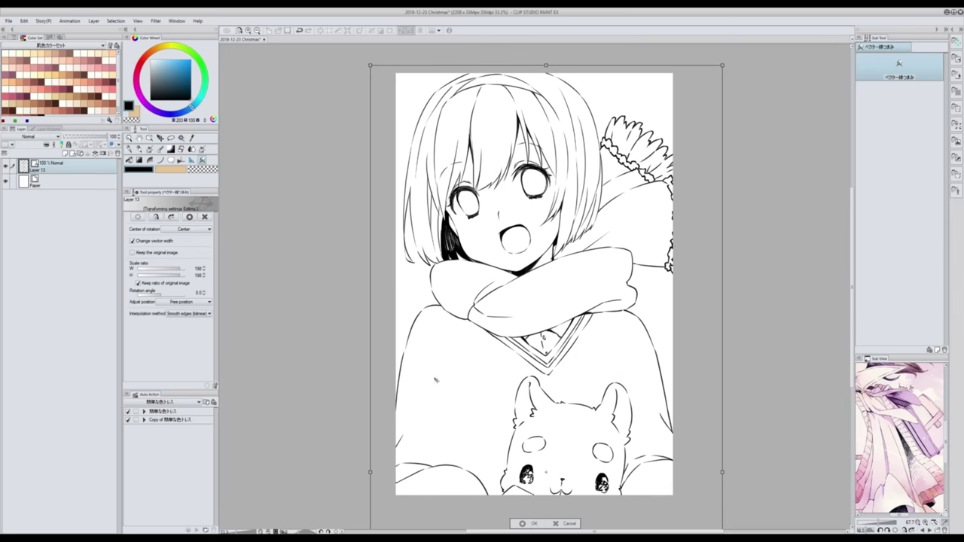
{"action": "left_click", "coordinate": [521, 524]}
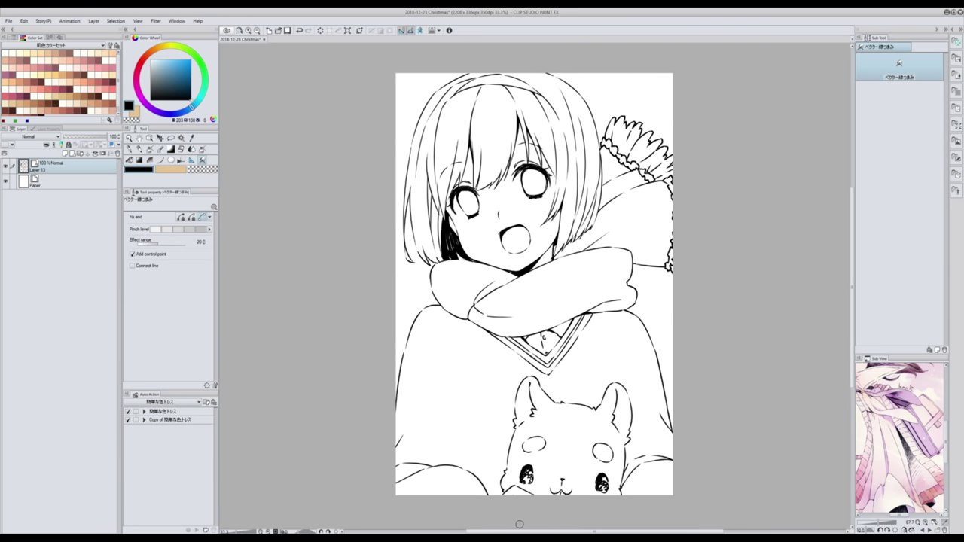
- Inspect the enlarged lines around the mouth and scarf up close, and undo the enlargement
{"action": "left_click", "coordinate": [249, 30]}
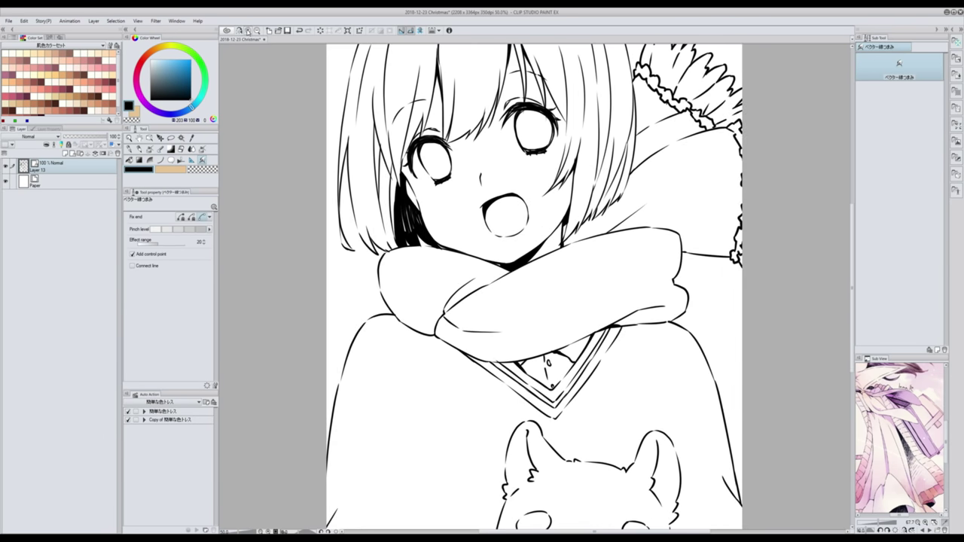
{"action": "left_click", "coordinate": [249, 30]}
{"action": "left_click", "coordinate": [248, 30]}
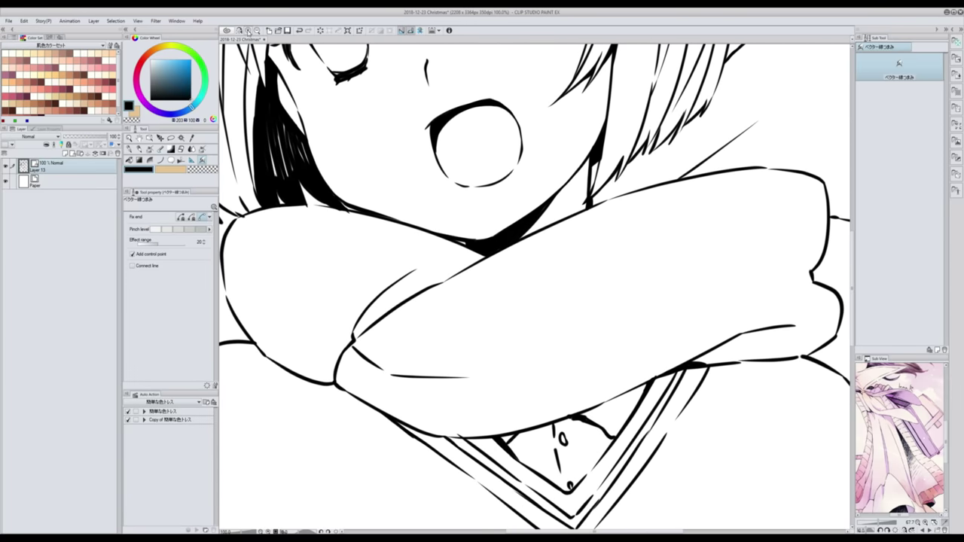
{"action": "left_click", "coordinate": [256, 30]}
{"action": "left_click", "coordinate": [257, 30]}
{"action": "left_click", "coordinate": [257, 30]}
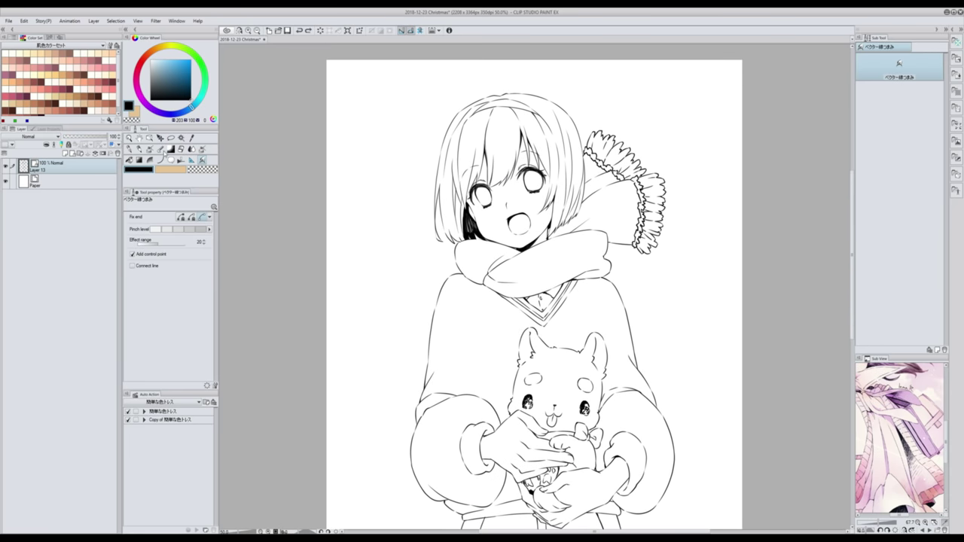
- Try several brush shape presets on the vector lines of Layer 13 with the Object tool, including Day Pen
{"action": "left_click", "coordinate": [149, 138]}
{"action": "left_click", "coordinate": [209, 312]}
{"action": "left_click", "coordinate": [158, 363]}
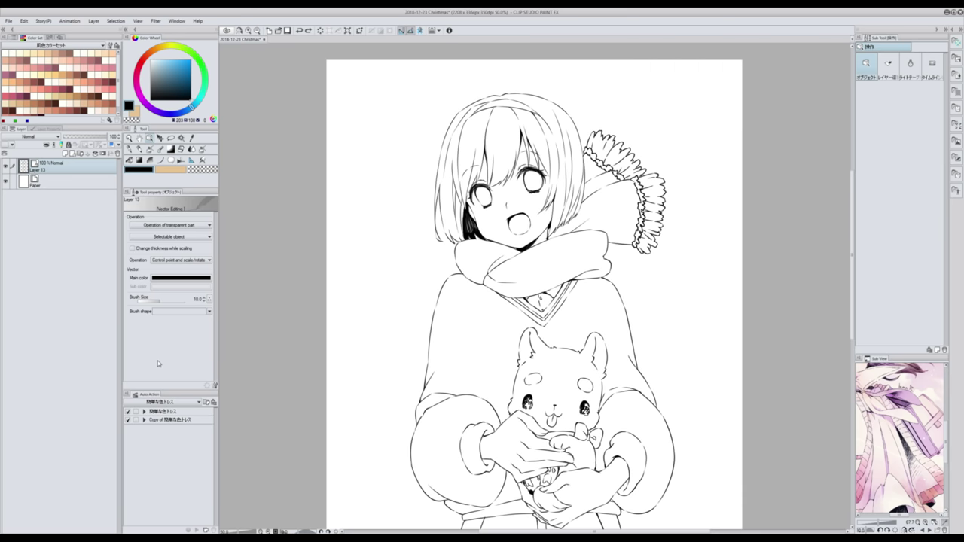
{"action": "key", "text": "ctrl+plus"}
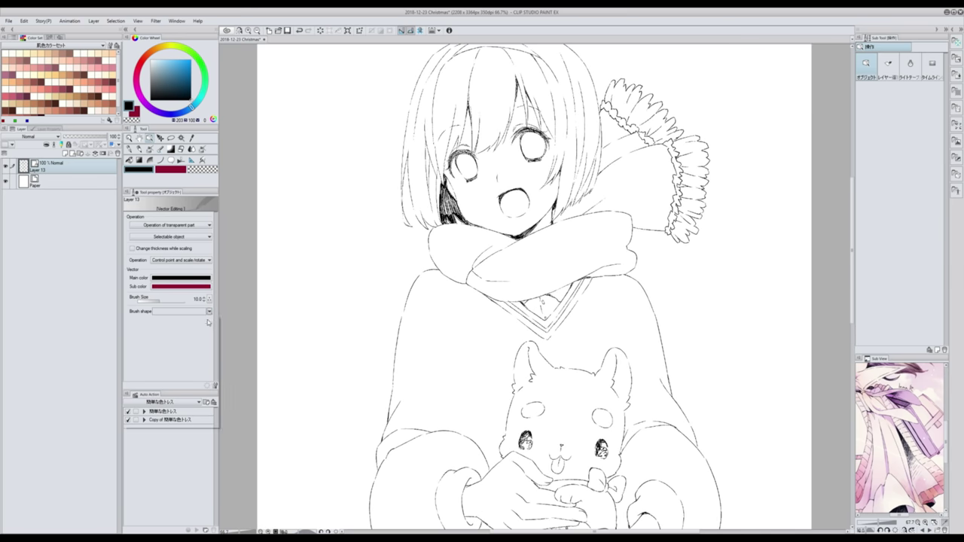
{"action": "left_click", "coordinate": [209, 312]}
{"action": "left_click", "coordinate": [164, 411]}
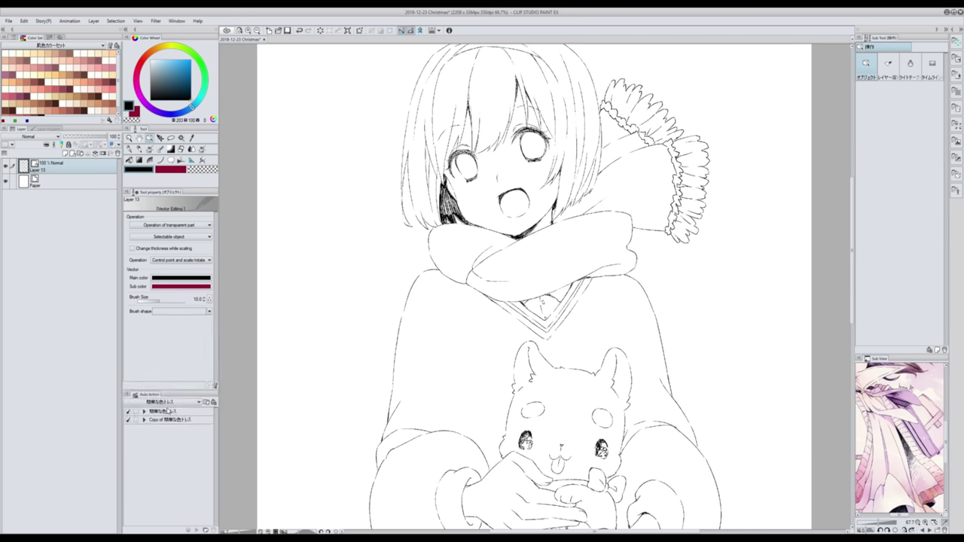
{"action": "left_click", "coordinate": [209, 311]}
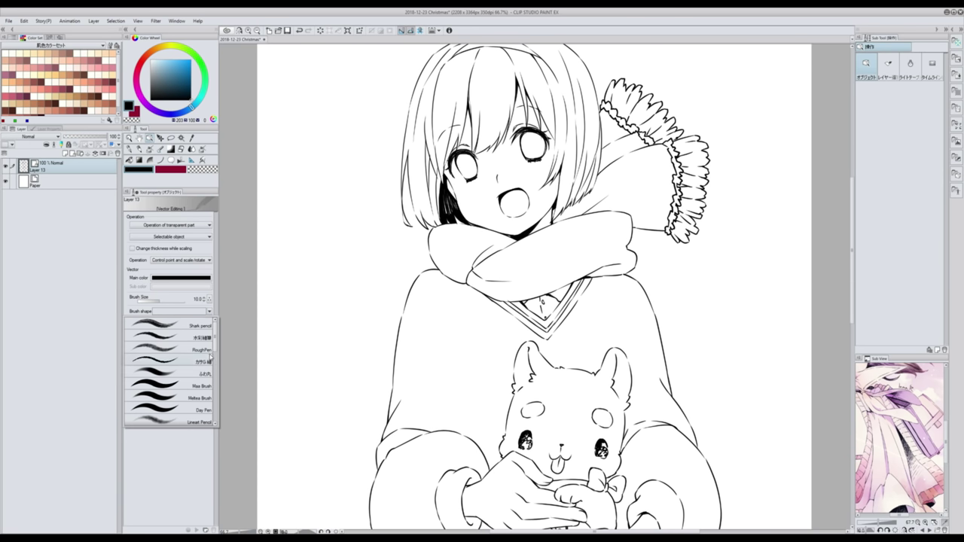
{"action": "left_click", "coordinate": [162, 408]}
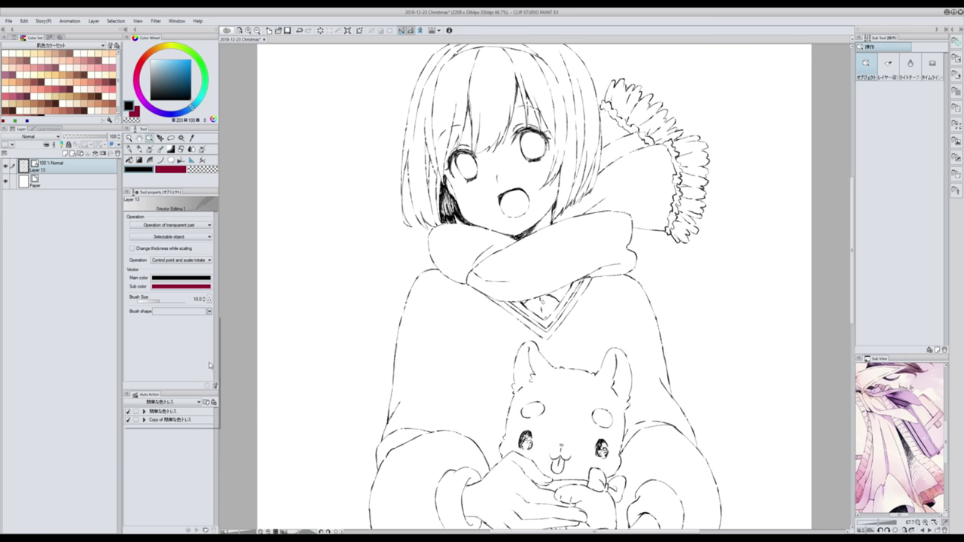
- Apply the 鉛筆 brush shape to the vector lines of Layer 13
{"action": "left_click", "coordinate": [210, 311]}
{"action": "scroll", "coordinate": [214, 392], "scroll_direction": "down", "scroll_amount": 3}
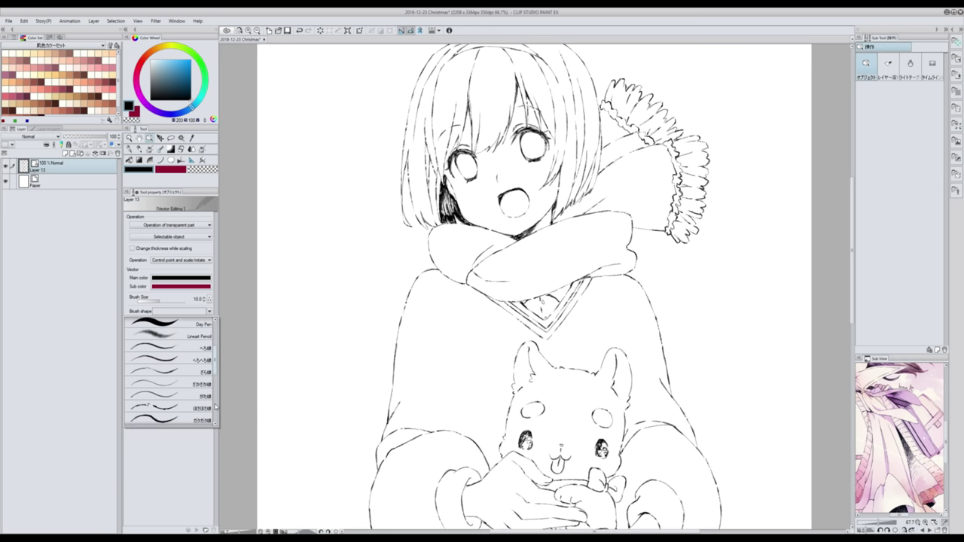
{"action": "scroll", "coordinate": [215, 393], "scroll_direction": "up", "scroll_amount": 3}
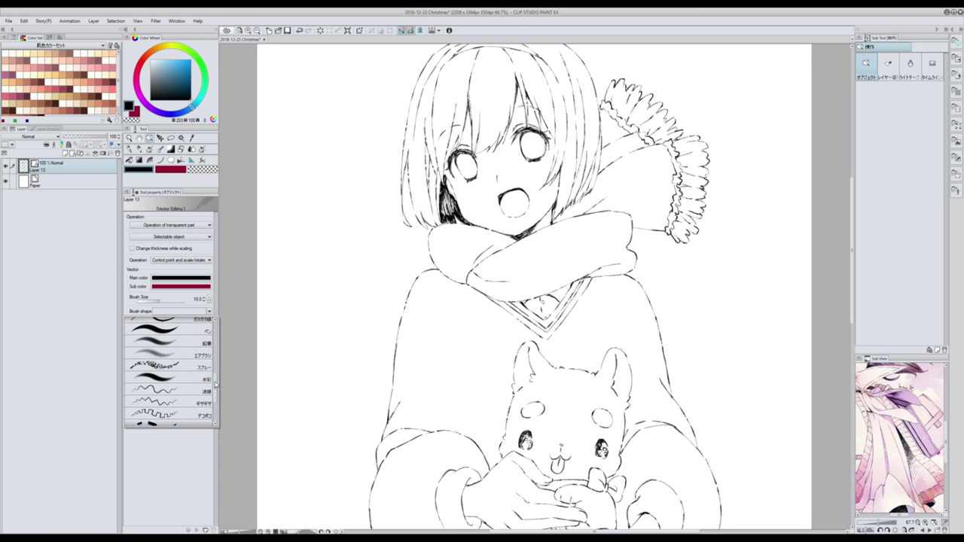
{"action": "left_click", "coordinate": [160, 344]}
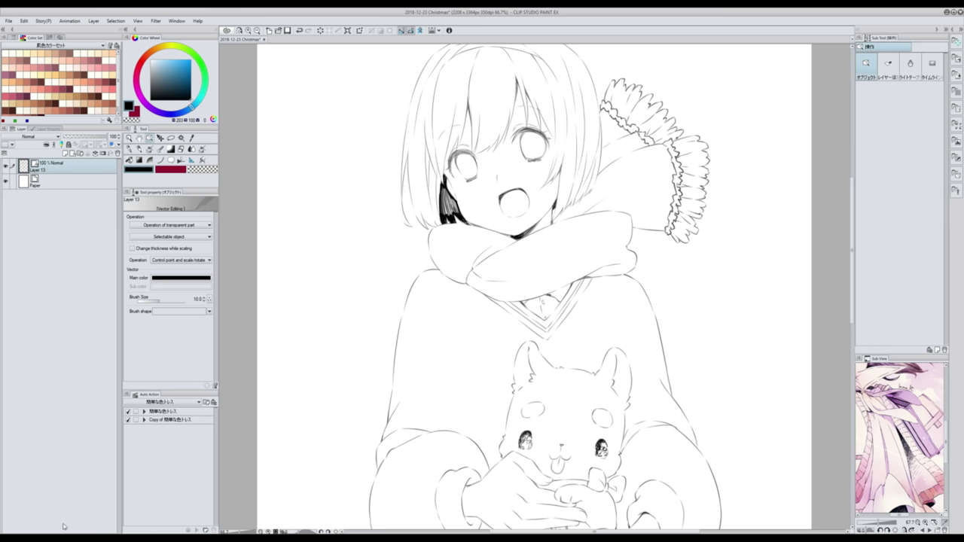
- Look through the full list of brush shape presets available for the vector lines
{"action": "left_click", "coordinate": [149, 141]}
{"action": "left_click", "coordinate": [210, 312]}
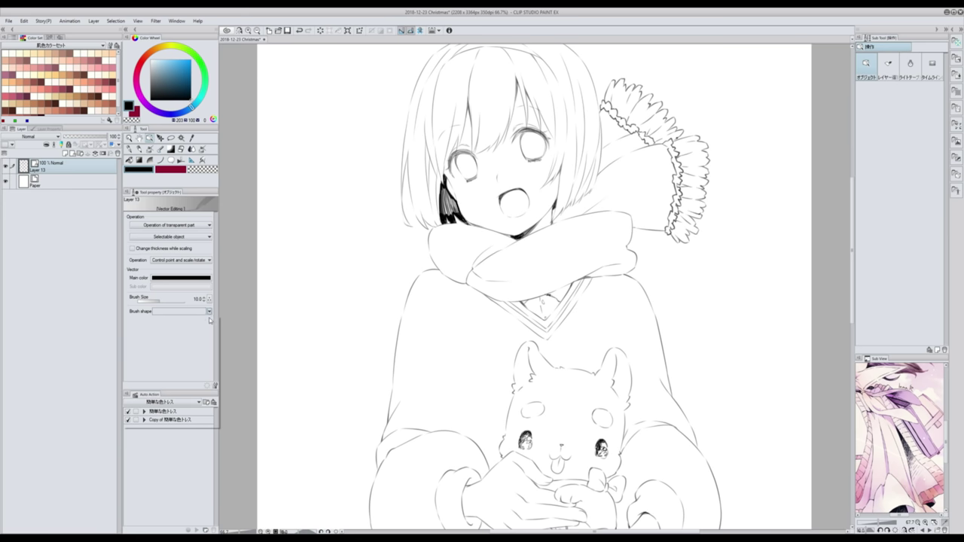
{"action": "left_click", "coordinate": [209, 312]}
{"action": "scroll", "coordinate": [215, 424], "scroll_direction": "down", "scroll_amount": 4}
{"action": "scroll", "coordinate": [216, 424], "scroll_direction": "down", "scroll_amount": 1}
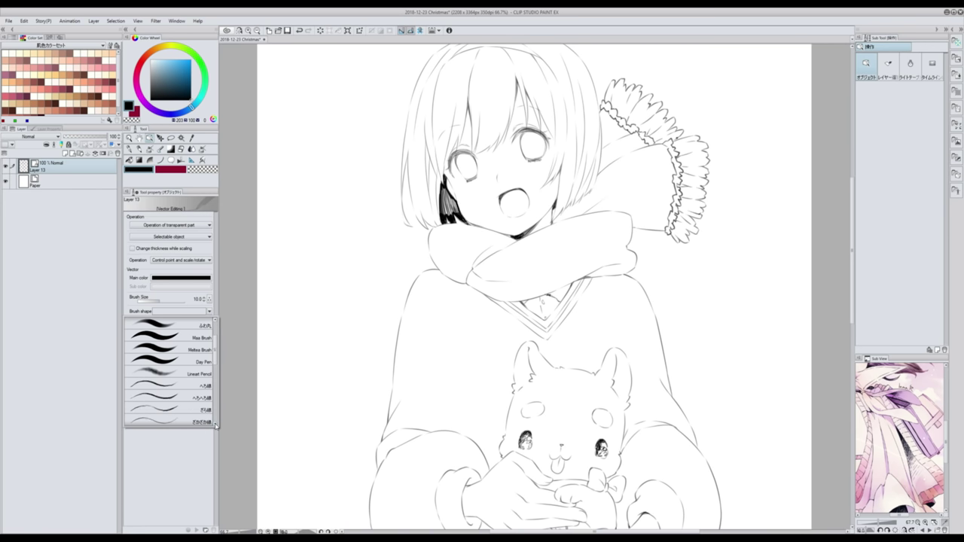
{"action": "scroll", "coordinate": [216, 425], "scroll_direction": "down", "scroll_amount": 2}
{"action": "scroll", "coordinate": [216, 425], "scroll_direction": "down", "scroll_amount": 6}
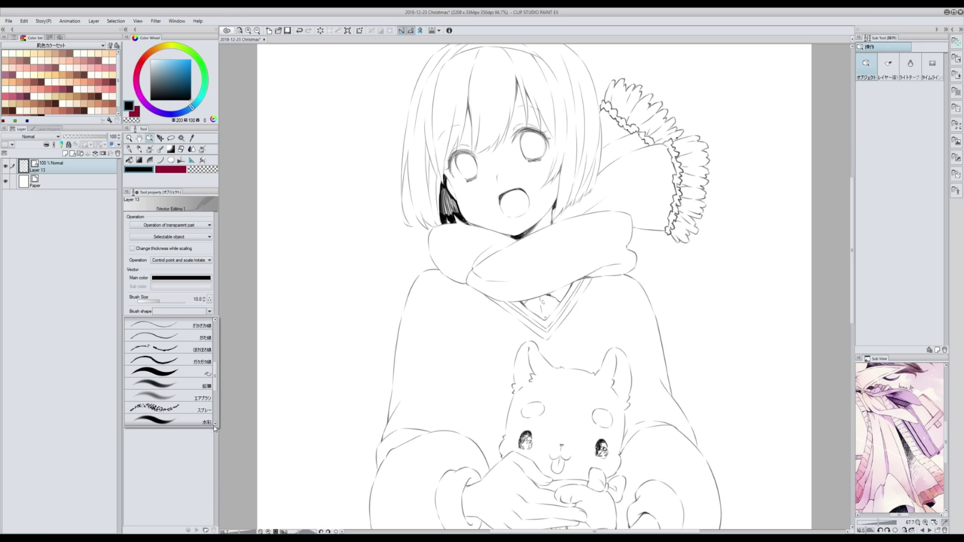
{"action": "scroll", "coordinate": [215, 425], "scroll_direction": "down", "scroll_amount": 6}
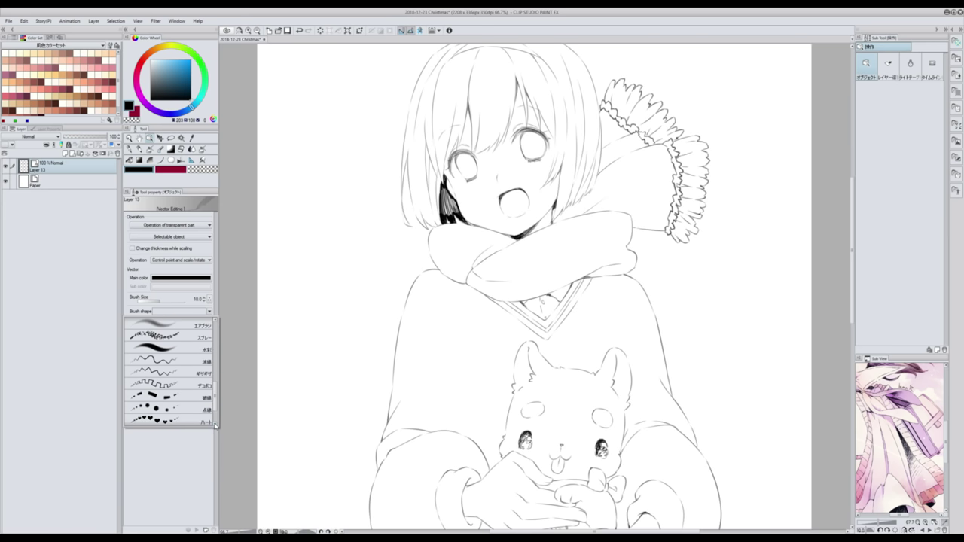
{"action": "scroll", "coordinate": [215, 400], "scroll_direction": "up", "scroll_amount": 3}
{"action": "left_click_drag", "start_coordinate": [215, 401], "coordinate": [218, 341]}
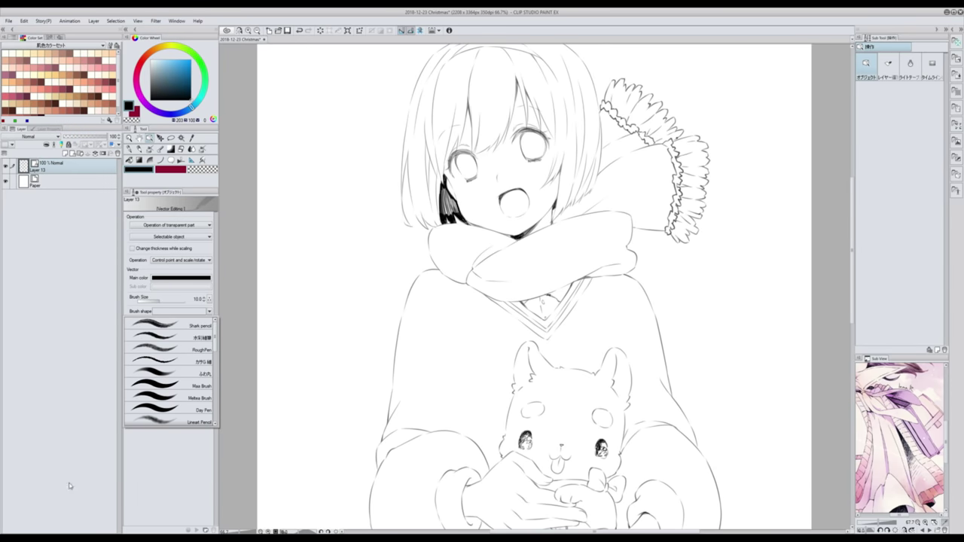
{"action": "left_click", "coordinate": [100, 452]}
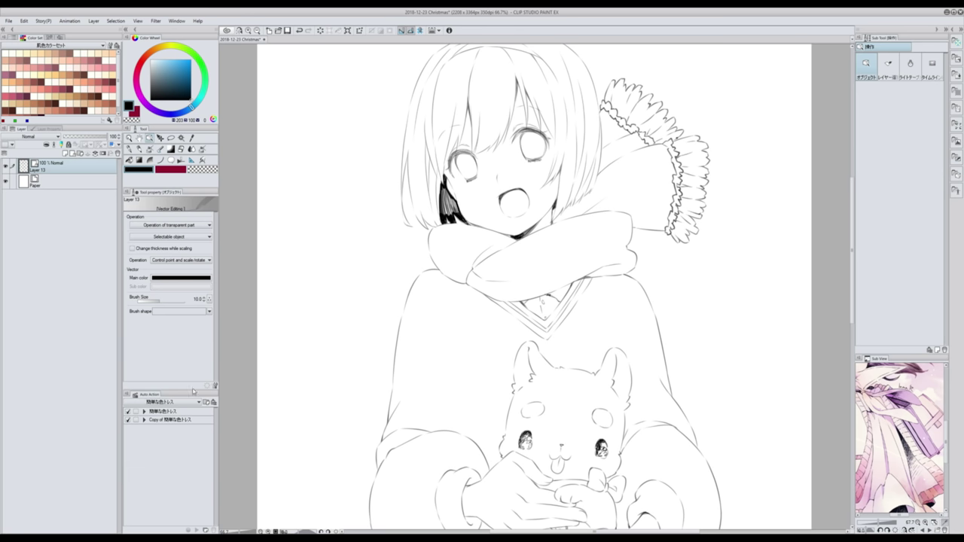
- Register the ink pen sub tool's current brush shape as a preset in its detailed settings
{"action": "left_click", "coordinate": [130, 149]}
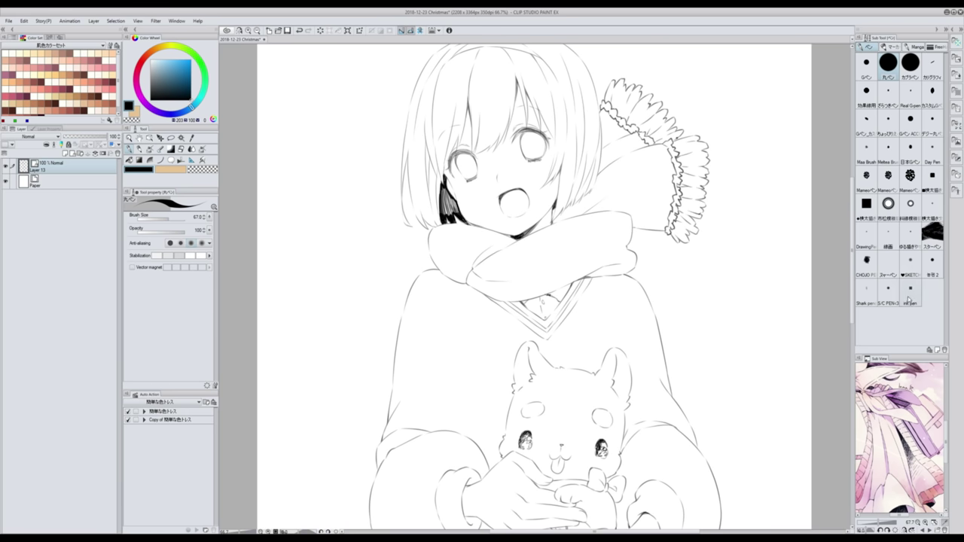
{"action": "left_click", "coordinate": [909, 292]}
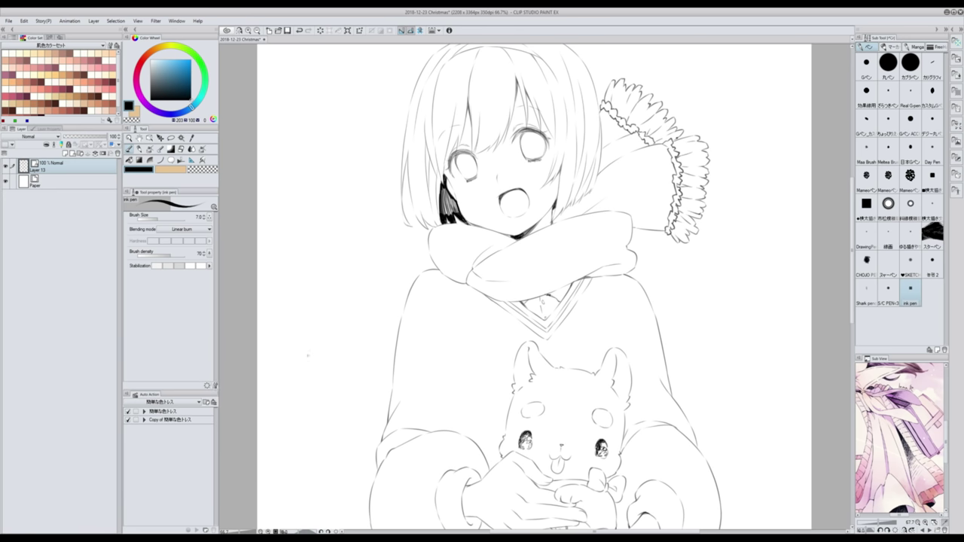
{"action": "left_click", "coordinate": [207, 385]}
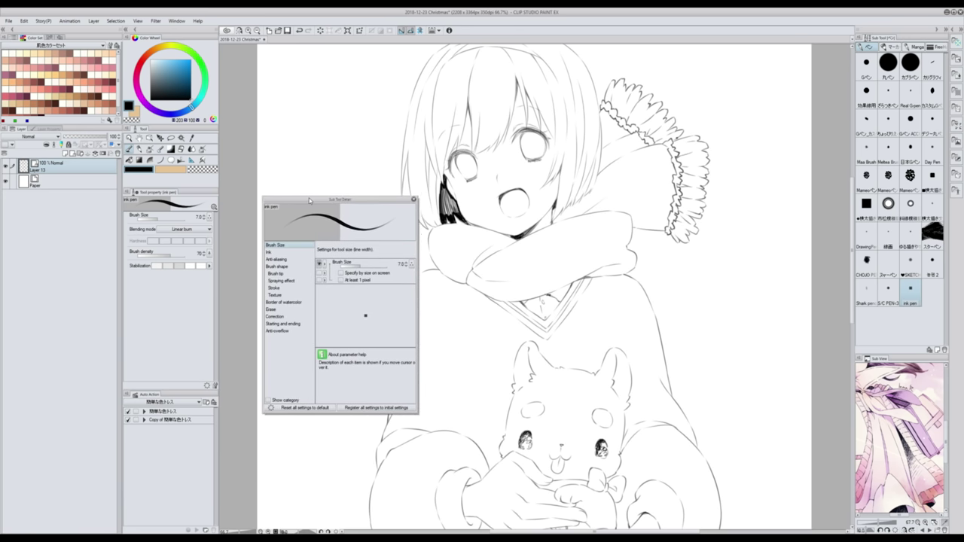
{"action": "left_click", "coordinate": [275, 266]}
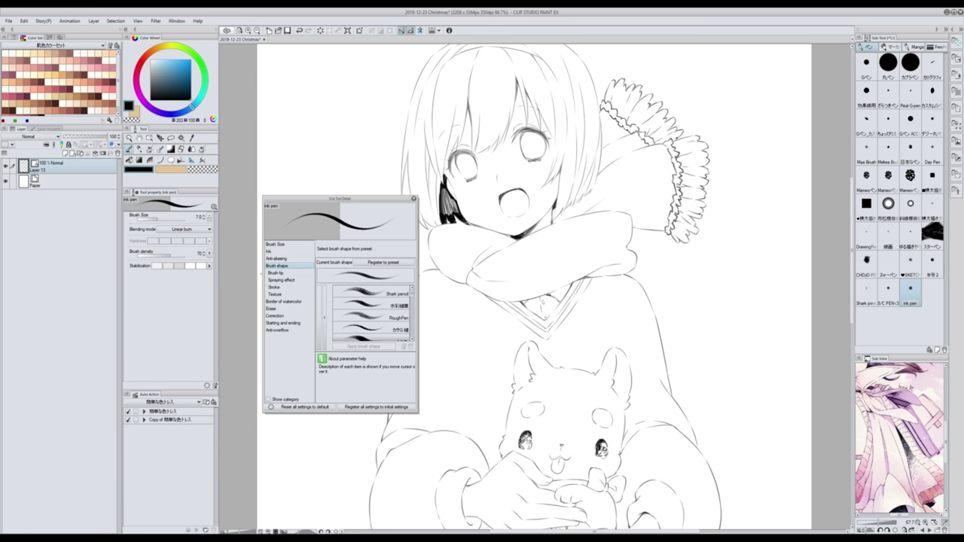
{"action": "left_click", "coordinate": [369, 263]}
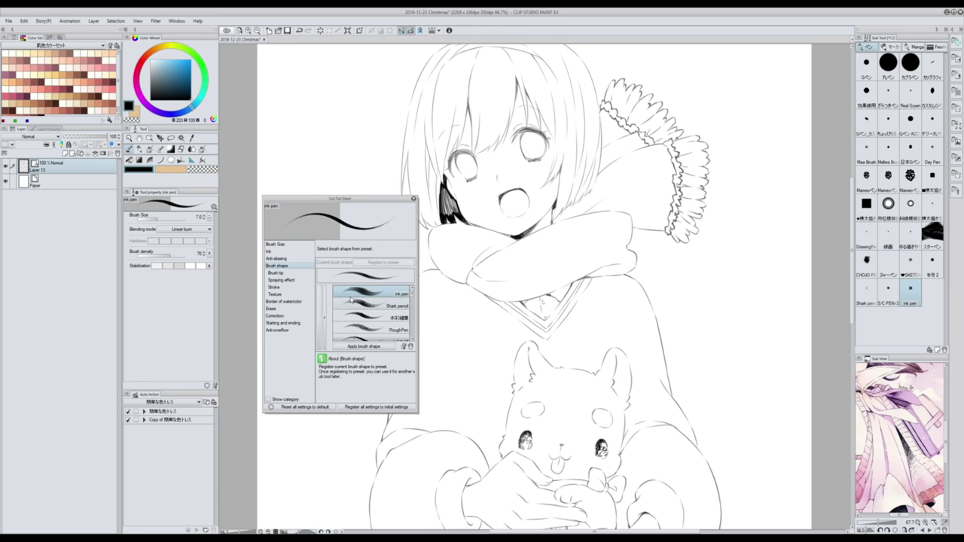
{"action": "left_click", "coordinate": [412, 199]}
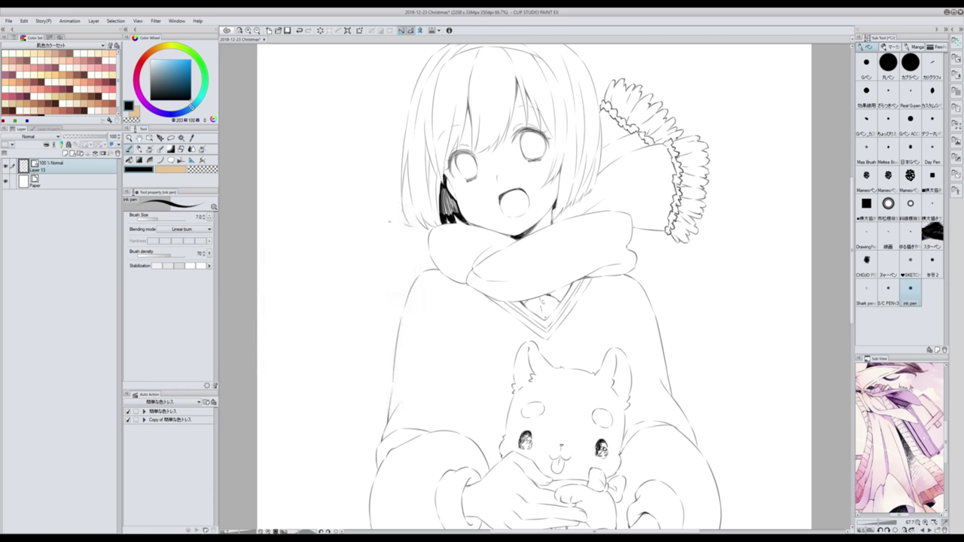
- Apply the registered ink pen brush shape to the vector lines of Layer 13 with the Object tool
{"action": "left_click", "coordinate": [150, 138]}
{"action": "left_click", "coordinate": [210, 312]}
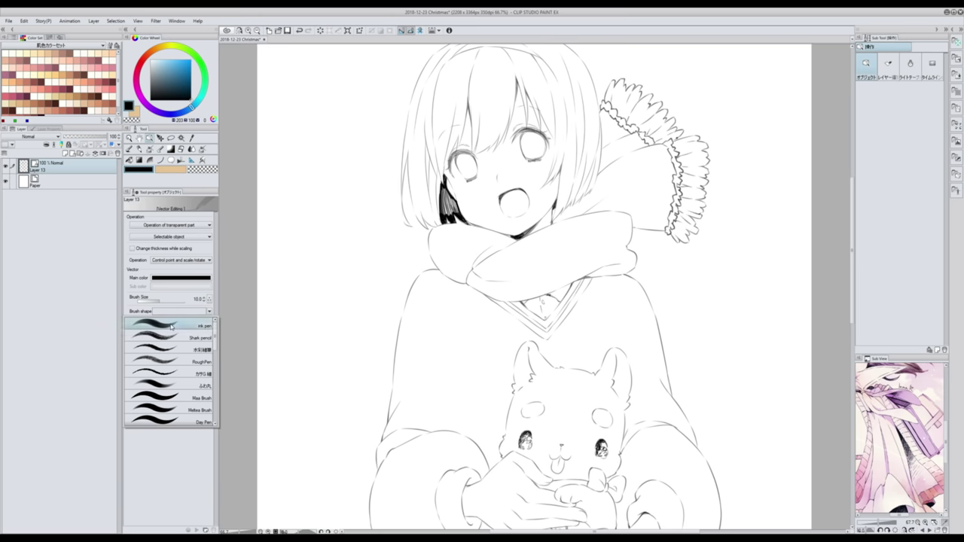
{"action": "left_click", "coordinate": [171, 325]}
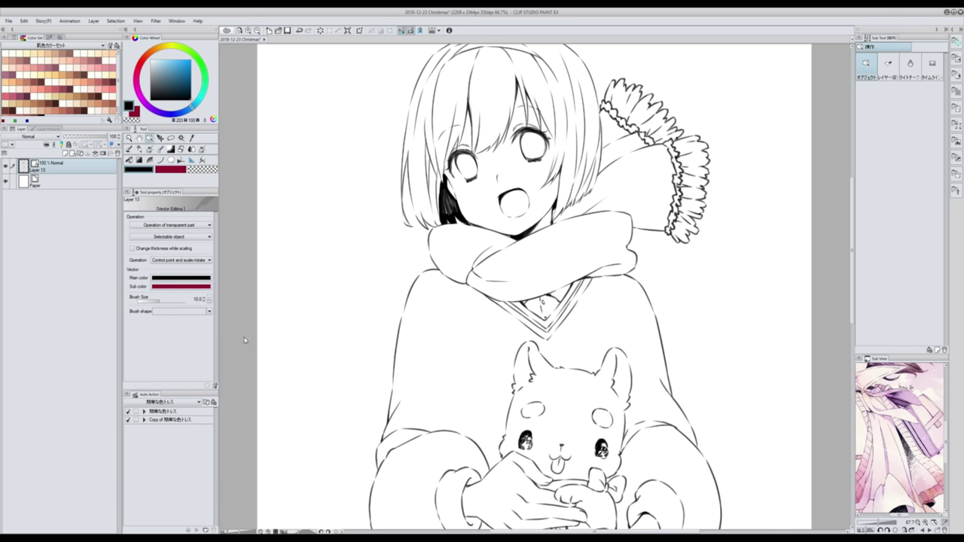
{"action": "left_click_drag", "start_coordinate": [852, 324], "coordinate": [852, 301]}
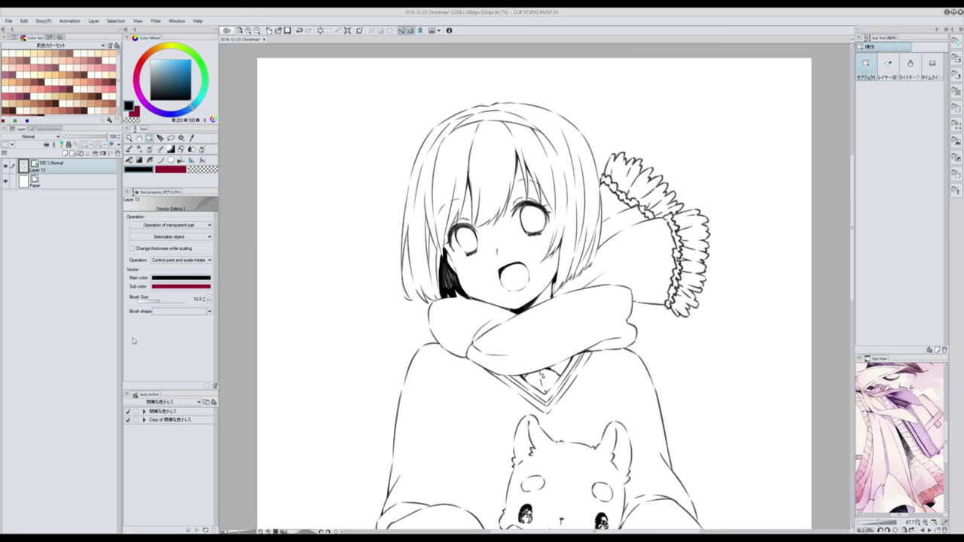
{"action": "left_click", "coordinate": [248, 30]}
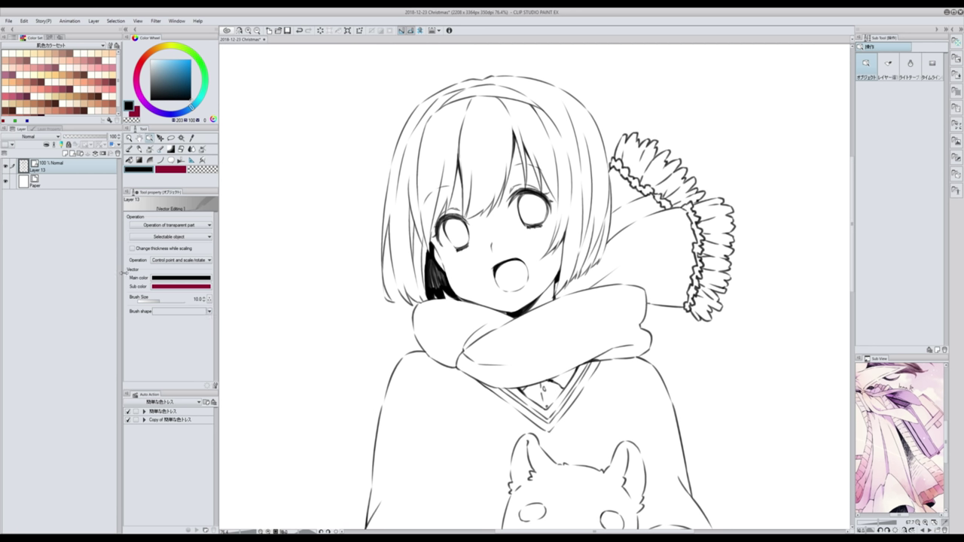
- Reduce the brush size of the vector lines on Layer 13 in several small decrements
{"action": "left_click", "coordinate": [205, 302]}
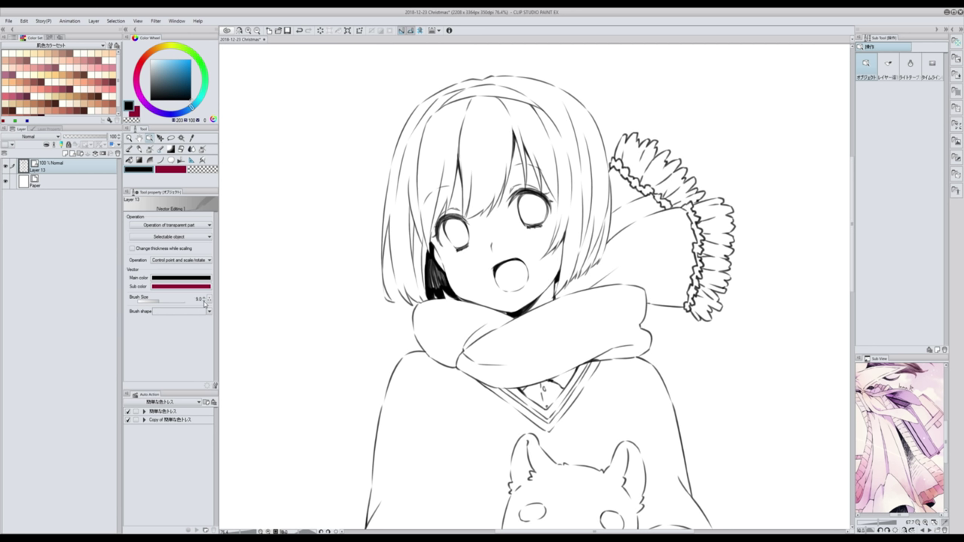
{"action": "left_click", "coordinate": [206, 302]}
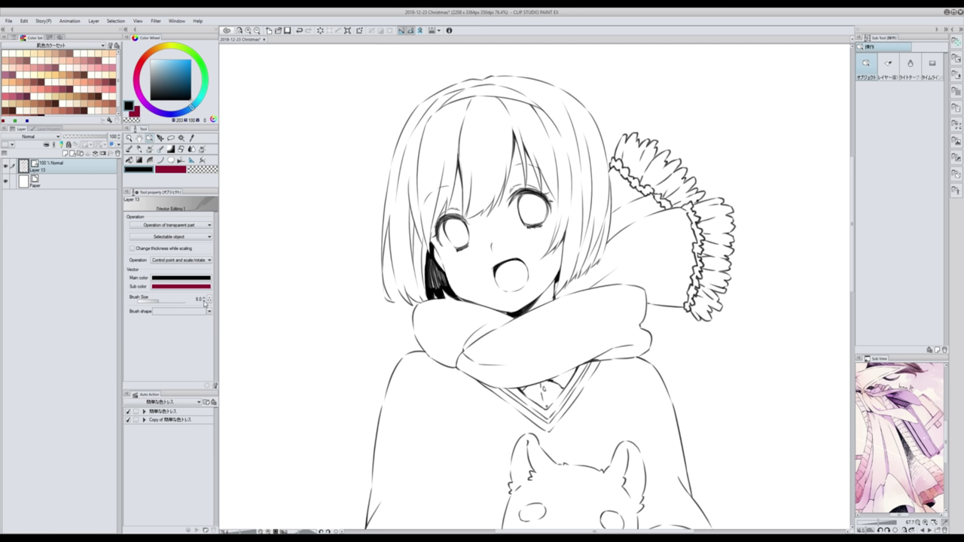
{"action": "left_click", "coordinate": [205, 302]}
{"action": "left_click", "coordinate": [206, 301]}
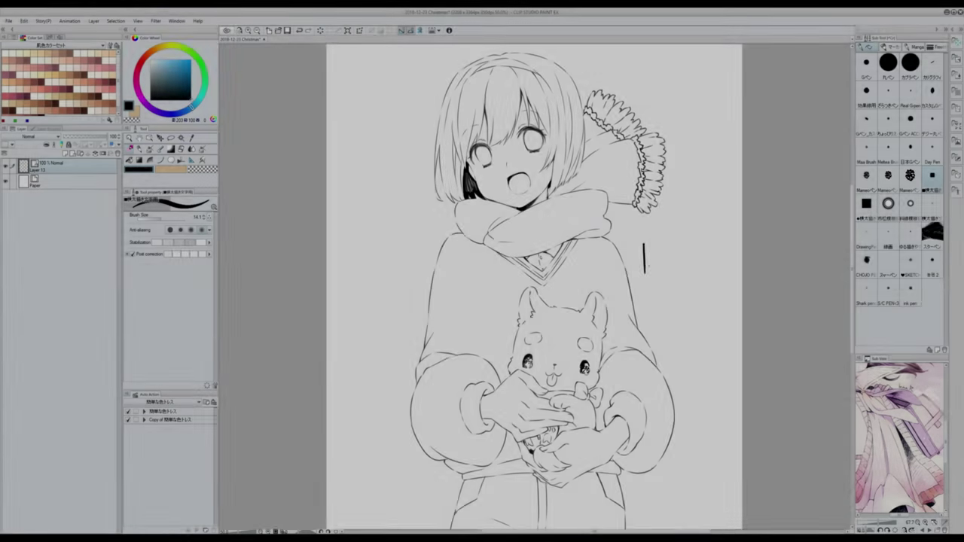
- Handwrite the artist's signature beside the character and doodle a small round face with a music-note speech bubble beneath it
{"action": "left_click_drag", "start_coordinate": [648, 272], "coordinate": [691, 273]}
{"action": "mouse_move", "coordinate": [697, 235]}
{"action": "left_mouse_down"}
{"action": "mouse_move", "coordinate": [698, 272]}
{"action": "mouse_move", "coordinate": [697, 258]}
{"action": "mouse_move", "coordinate": [716, 273]}
{"action": "left_mouse_up"}
{"action": "left_click", "coordinate": [719, 268]}
{"action": "left_click_drag", "start_coordinate": [670, 311], "coordinate": [718, 321]}
{"action": "left_click_drag", "start_coordinate": [660, 311], "coordinate": [658, 329]}
{"action": "mouse_move", "coordinate": [711, 294]}
{"action": "left_mouse_down"}
{"action": "mouse_move", "coordinate": [683, 288]}
{"action": "mouse_move", "coordinate": [660, 308]}
{"action": "left_mouse_up"}
{"action": "mouse_move", "coordinate": [716, 323]}
{"action": "left_mouse_down"}
{"action": "mouse_move", "coordinate": [686, 332]}
{"action": "mouse_move", "coordinate": [662, 332]}
{"action": "left_mouse_up"}
{"action": "mouse_move", "coordinate": [646, 289]}
{"action": "left_mouse_down"}
{"action": "mouse_move", "coordinate": [655, 293]}
{"action": "mouse_move", "coordinate": [647, 279]}
{"action": "mouse_move", "coordinate": [656, 302]}
{"action": "left_mouse_up"}
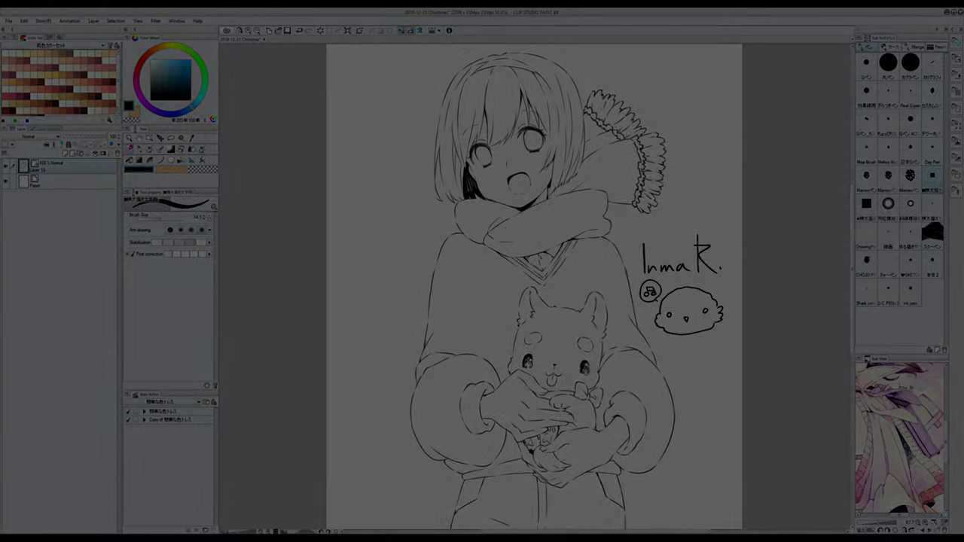
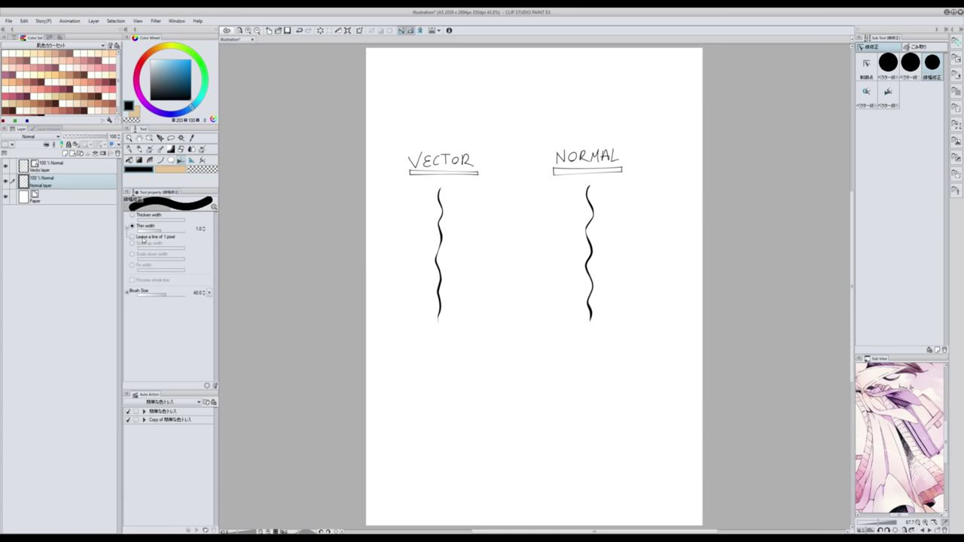
- Thicken a short section of the wavy line on the Normal layer and of the one on the Vector layer
{"action": "left_click", "coordinate": [141, 217]}
{"action": "left_click_drag", "start_coordinate": [585, 232], "coordinate": [585, 228]}
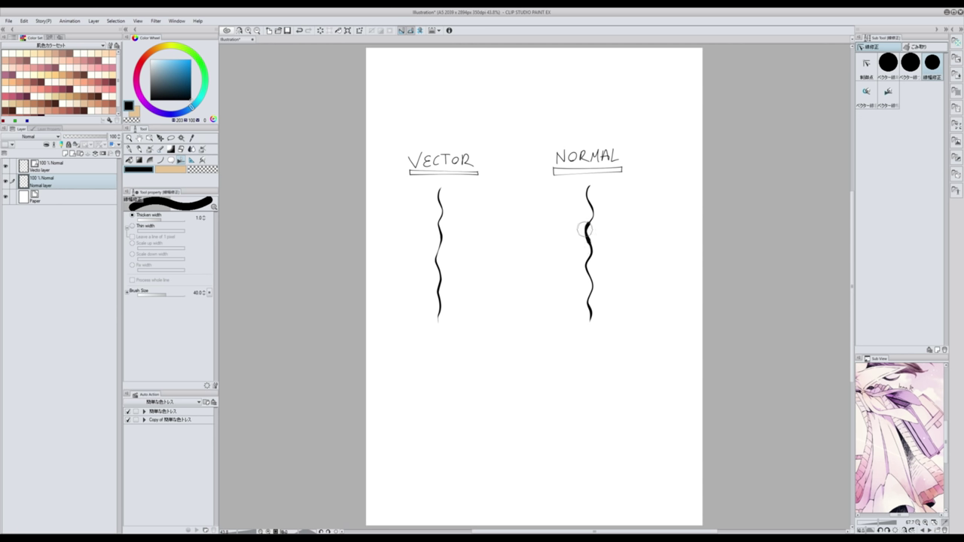
{"action": "left_click", "coordinate": [60, 170]}
{"action": "left_click_drag", "start_coordinate": [436, 215], "coordinate": [437, 229]}
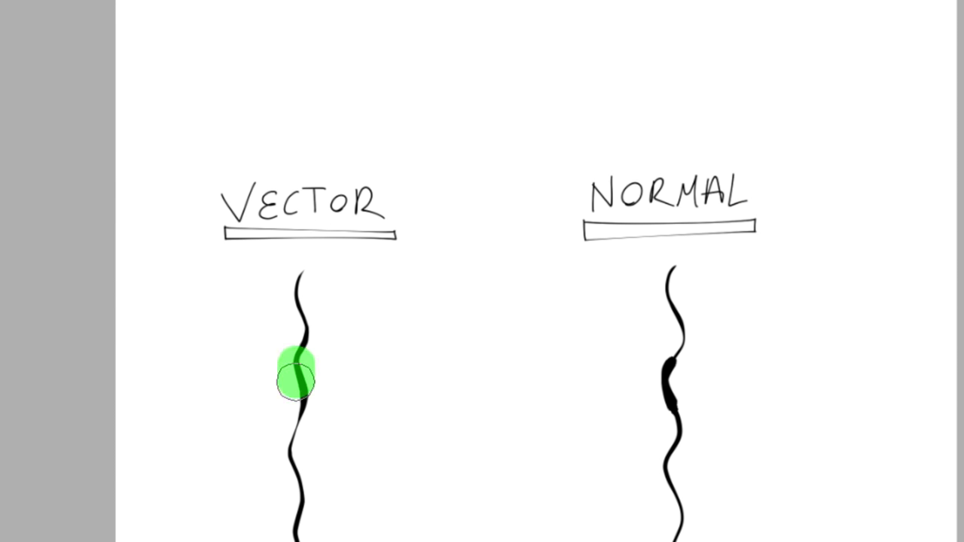
{"action": "left_click_drag", "start_coordinate": [295, 381], "coordinate": [295, 383]}
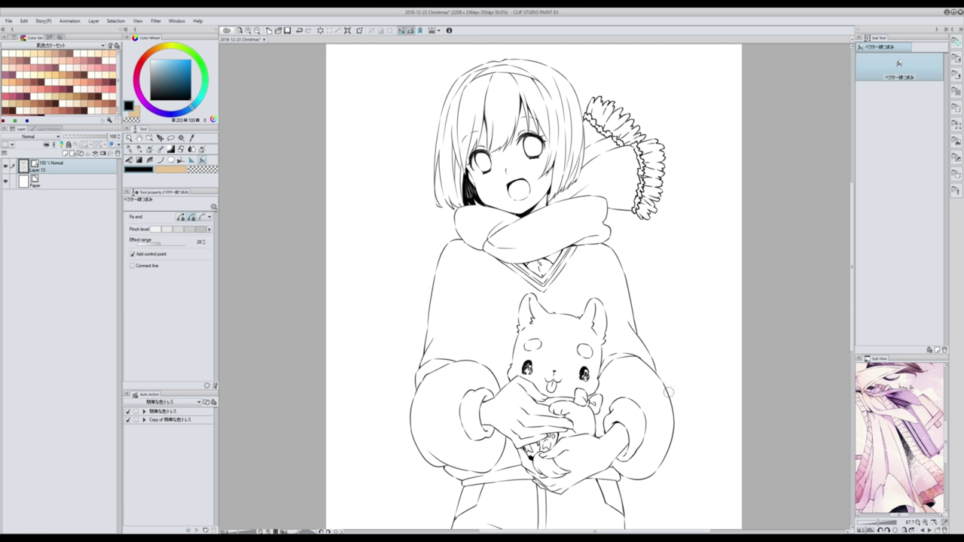
- Switch the pinch tool's end fixing to free both ends, set it to fix both ends, and pinch the sweater's left outline
{"action": "left_click", "coordinate": [193, 219]}
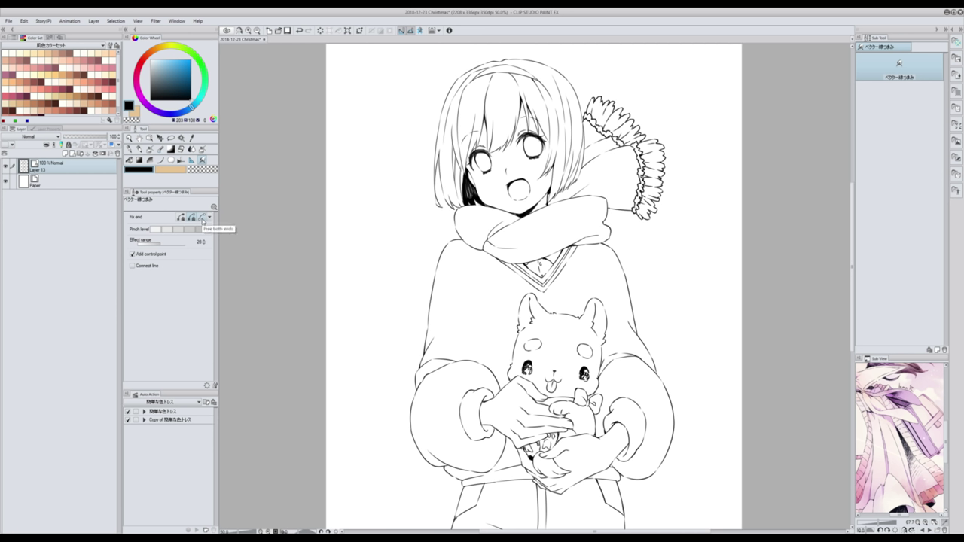
{"action": "left_click", "coordinate": [202, 219]}
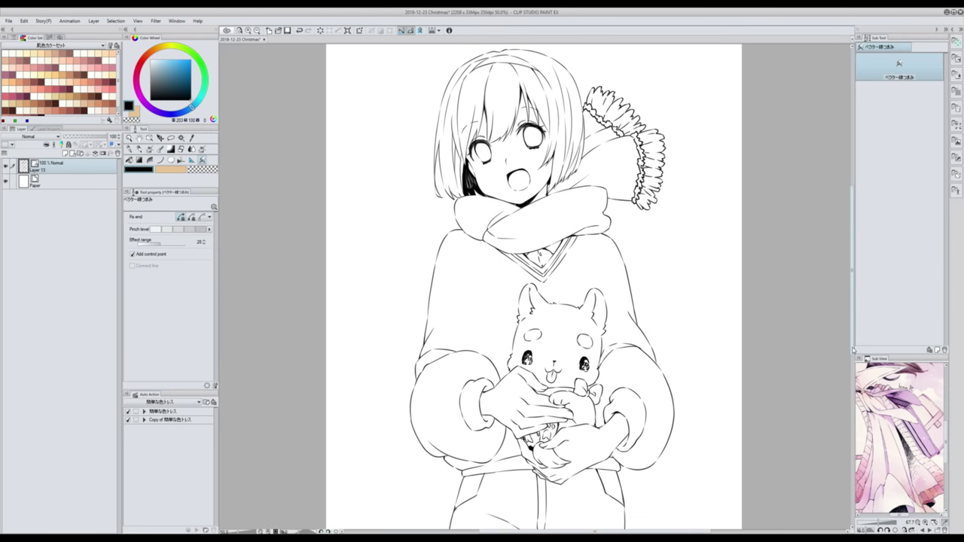
{"action": "left_click", "coordinate": [180, 219]}
{"action": "mouse_move", "coordinate": [424, 291]}
{"action": "left_mouse_down"}
{"action": "mouse_move", "coordinate": [415, 290]}
{"action": "mouse_move", "coordinate": [423, 296]}
{"action": "left_mouse_up"}
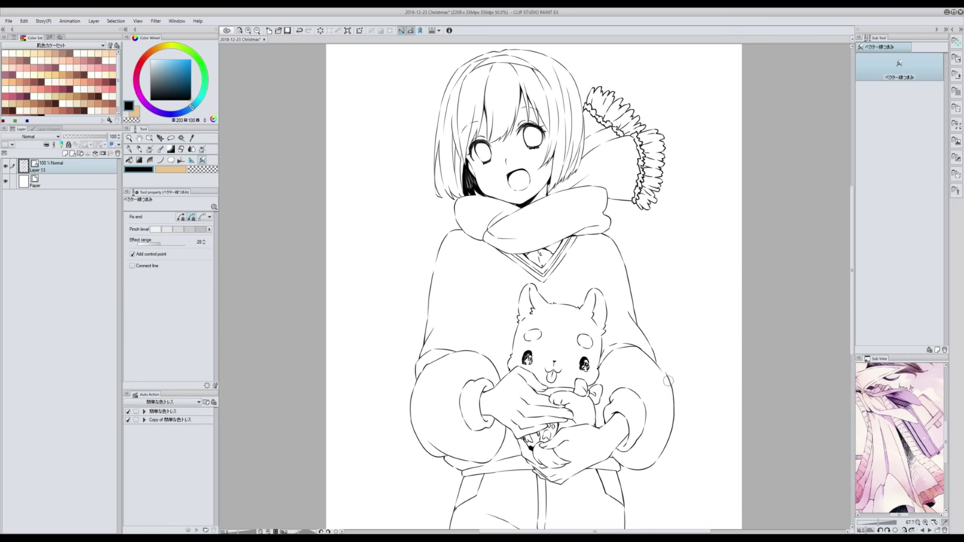
- Adjust the pinch effect range and pinch the outer hair line and the sweater's left and right outlines
{"action": "left_click", "coordinate": [162, 244]}
{"action": "left_click_drag", "start_coordinate": [162, 244], "coordinate": [167, 244]}
{"action": "left_click_drag", "start_coordinate": [435, 176], "coordinate": [432, 175]}
{"action": "mouse_move", "coordinate": [428, 292]}
{"action": "left_mouse_down"}
{"action": "mouse_move", "coordinate": [395, 288]}
{"action": "mouse_move", "coordinate": [437, 293]}
{"action": "left_mouse_up"}
{"action": "mouse_move", "coordinate": [630, 288]}
{"action": "left_mouse_down"}
{"action": "mouse_move", "coordinate": [652, 288]}
{"action": "mouse_move", "coordinate": [631, 288]}
{"action": "left_mouse_up"}
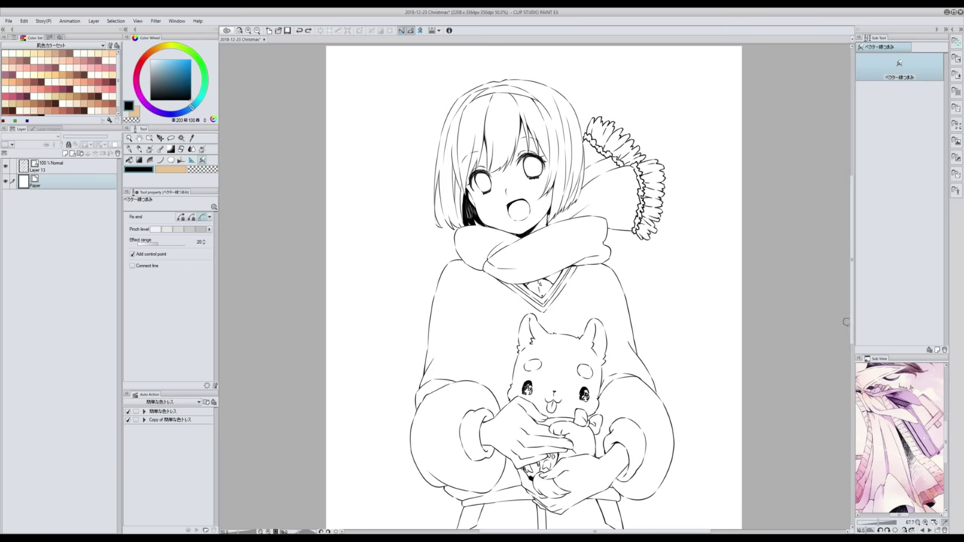
- Scale the vector lines of Layer 13 up to 198% with Change vector width enabled, and shift them down on the canvas
{"action": "left_click", "coordinate": [81, 173]}
{"action": "left_click", "coordinate": [257, 31]}
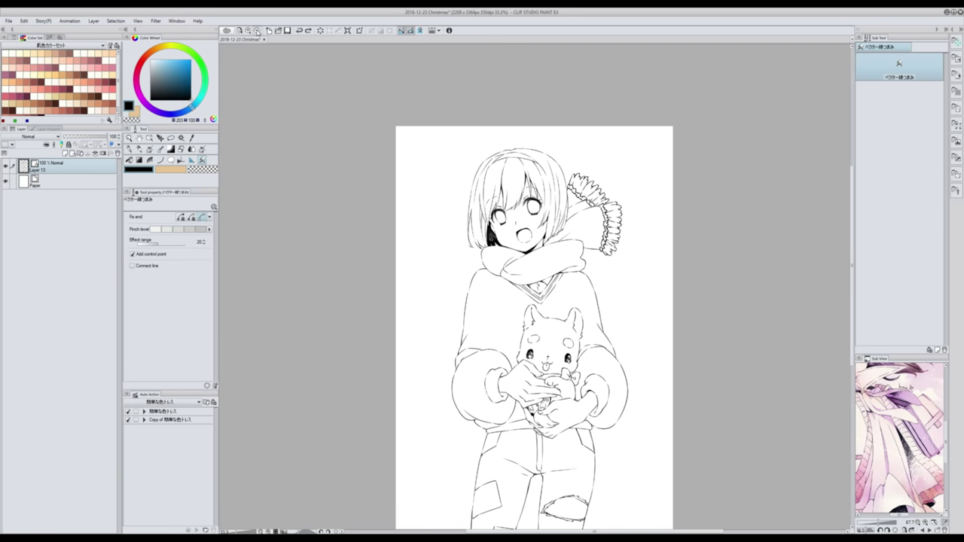
{"action": "left_click_drag", "start_coordinate": [848, 271], "coordinate": [852, 296]}
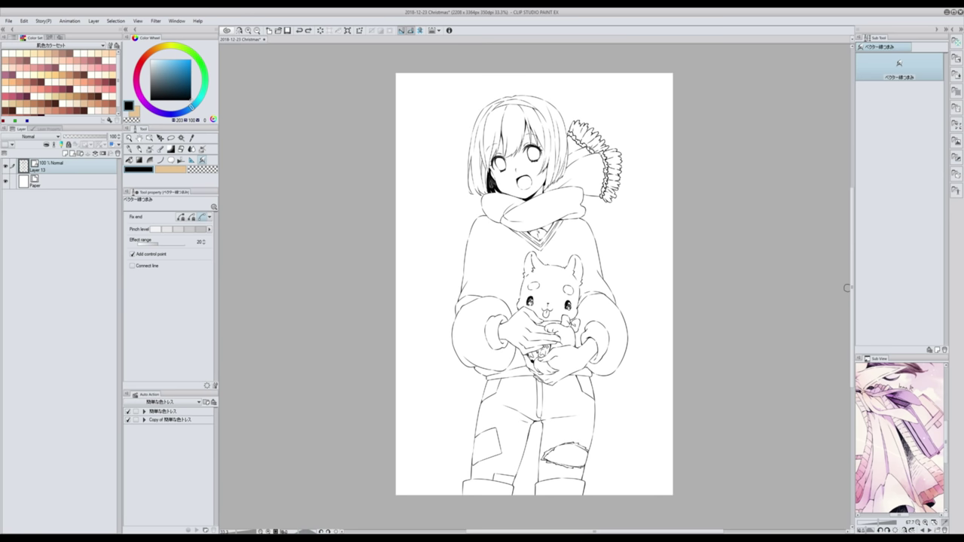
{"action": "left_click", "coordinate": [347, 31]}
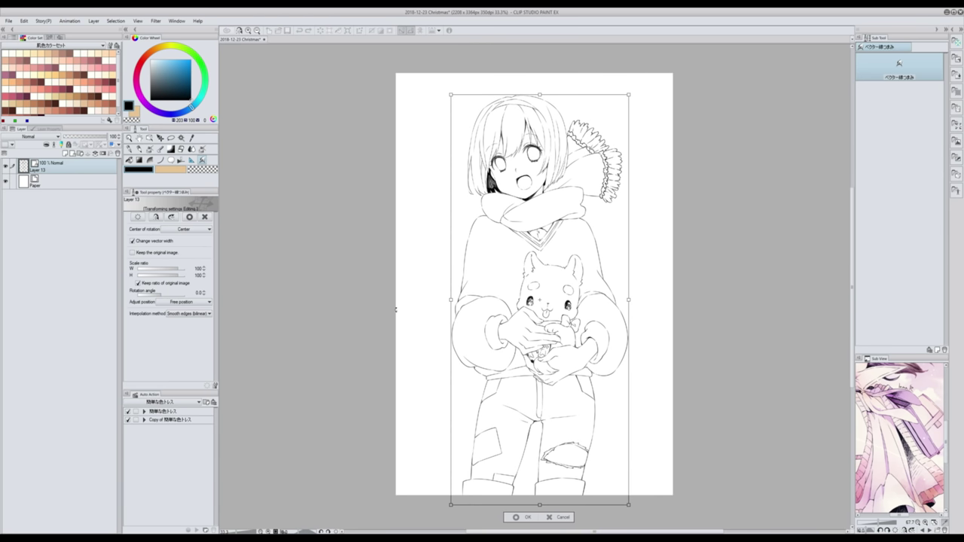
{"action": "mouse_move", "coordinate": [449, 300]}
{"action": "left_mouse_down"}
{"action": "mouse_move", "coordinate": [372, 296]}
{"action": "mouse_move", "coordinate": [351, 320]}
{"action": "mouse_move", "coordinate": [325, 299]}
{"action": "mouse_move", "coordinate": [383, 301]}
{"action": "left_mouse_up"}
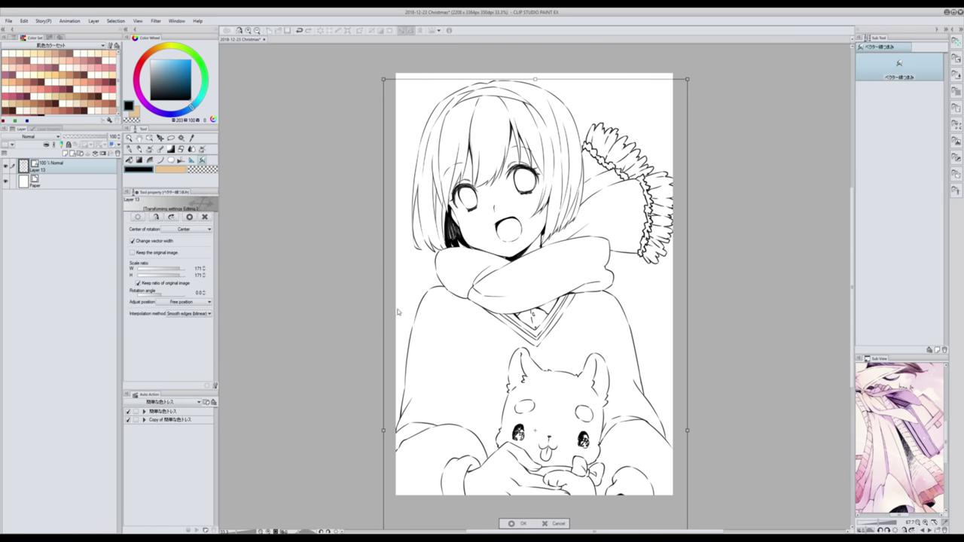
{"action": "left_click_drag", "start_coordinate": [383, 430], "coordinate": [335, 430]}
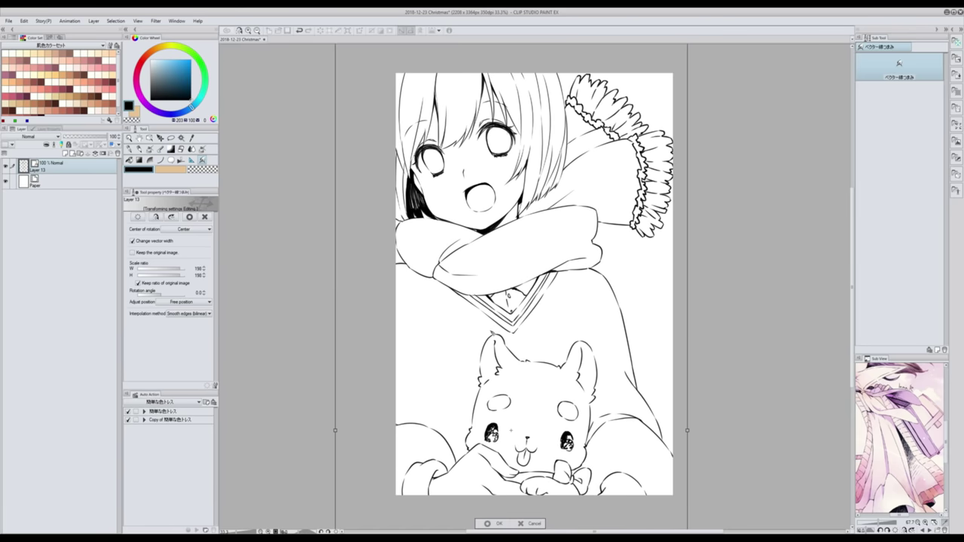
{"action": "left_click_drag", "start_coordinate": [473, 281], "coordinate": [508, 323]}
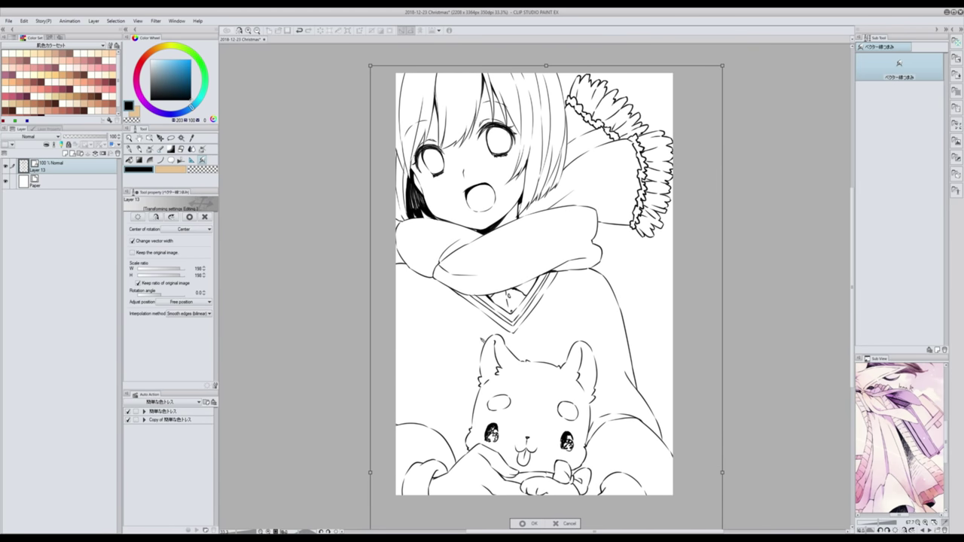
{"action": "left_click", "coordinate": [521, 524]}
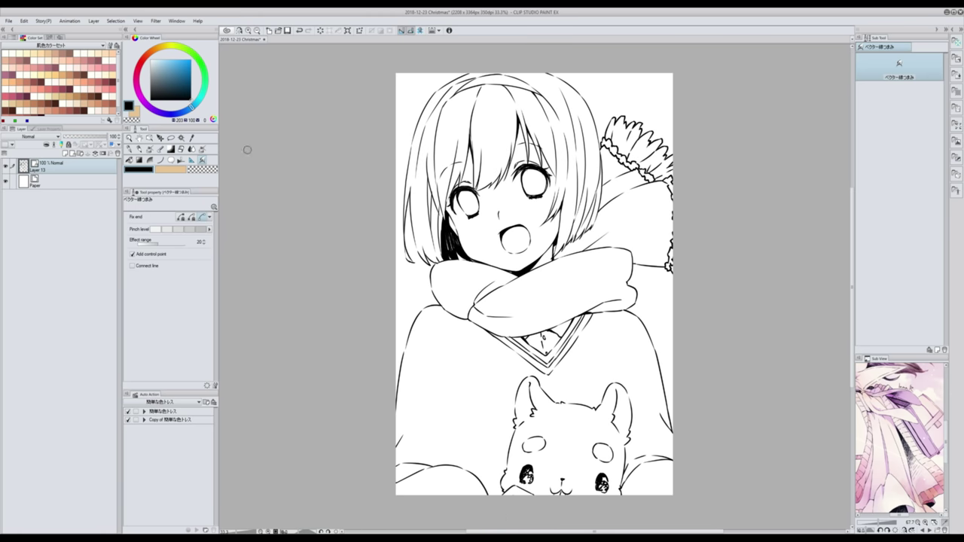
- Examine the line quality of the enlarged vector drawing up close and from a distance
{"action": "left_click", "coordinate": [248, 31]}
{"action": "left_click", "coordinate": [248, 31]}
{"action": "left_click", "coordinate": [248, 30]}
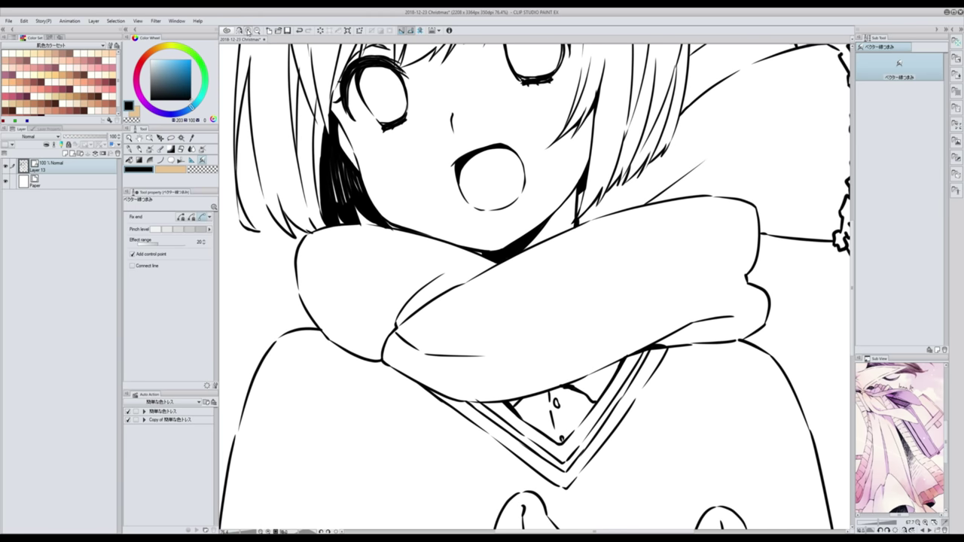
{"action": "left_click", "coordinate": [248, 31]}
{"action": "left_click", "coordinate": [257, 31]}
{"action": "left_click", "coordinate": [257, 31]}
{"action": "left_click", "coordinate": [257, 31]}
{"action": "left_click", "coordinate": [257, 30]}
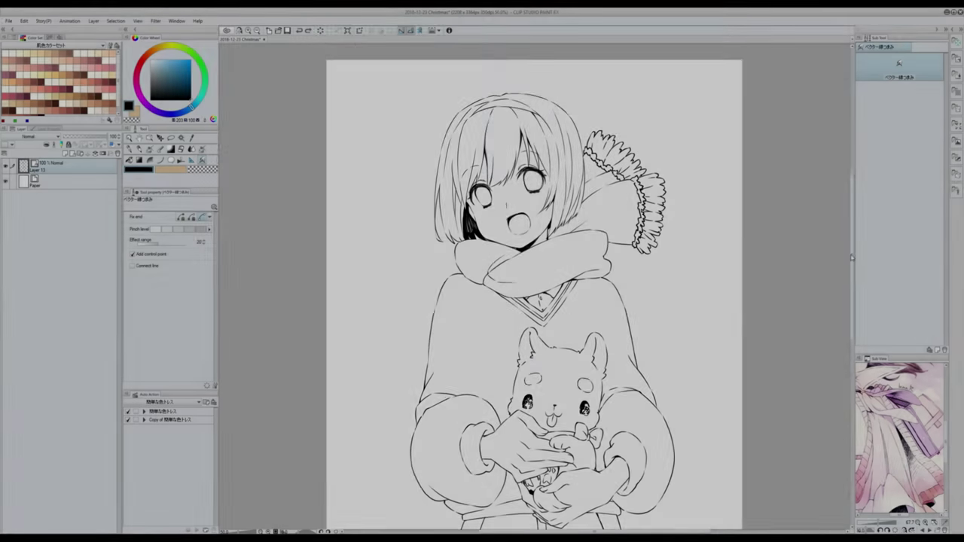
- Try several brush shape presets one after another on the vector lines of Layer 13 with the Object tool
{"action": "key", "text": "o"}
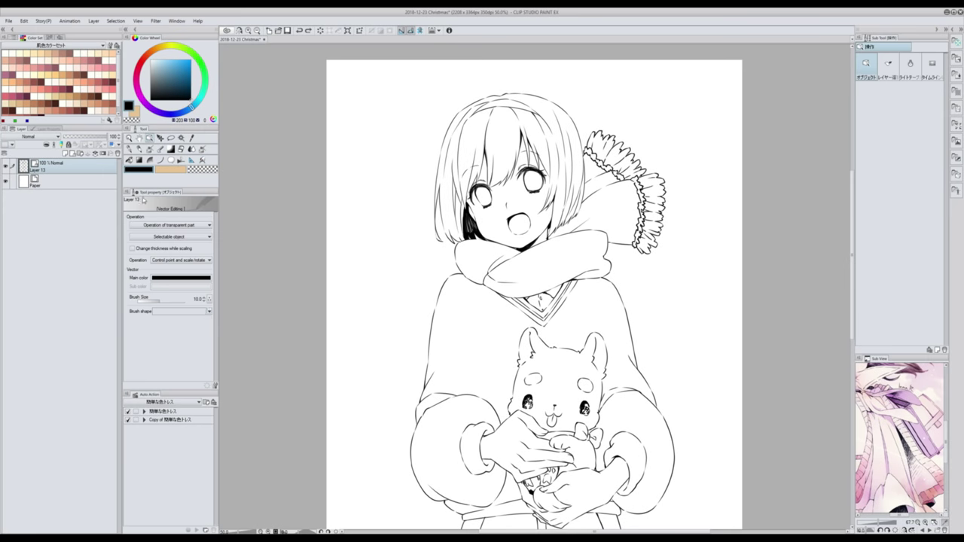
{"action": "left_click", "coordinate": [209, 311]}
{"action": "left_click", "coordinate": [157, 360]}
{"action": "left_click", "coordinate": [258, 33]}
{"action": "left_click", "coordinate": [209, 310]}
{"action": "left_click", "coordinate": [166, 411]}
{"action": "left_click", "coordinate": [210, 311]}
{"action": "scroll", "coordinate": [166, 369], "scroll_direction": "down", "scroll_amount": 3}
{"action": "left_click", "coordinate": [163, 413]}
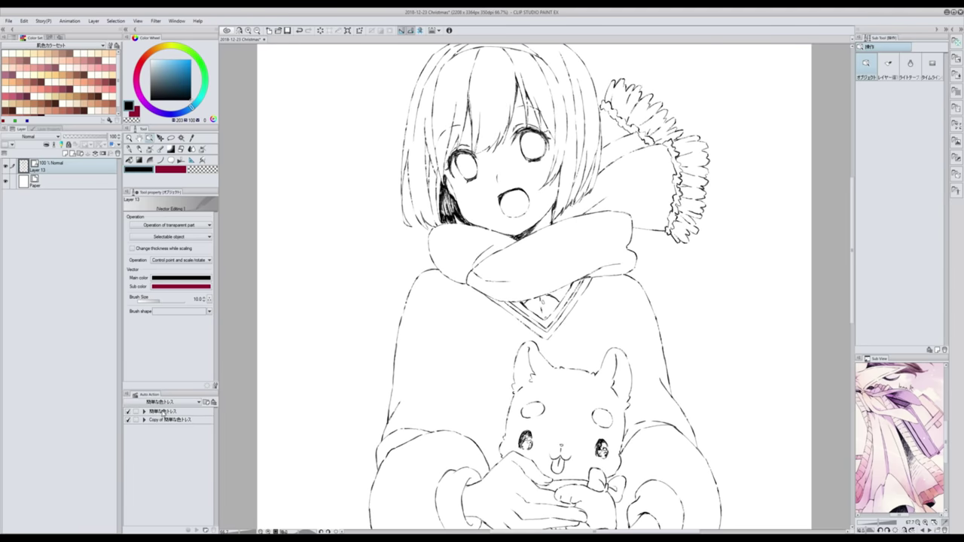
- Change the brush shape of Layer 13's vector lines to the 鉛筆 preset
{"action": "left_click", "coordinate": [209, 312]}
{"action": "scroll", "coordinate": [215, 391], "scroll_direction": "down", "scroll_amount": 3}
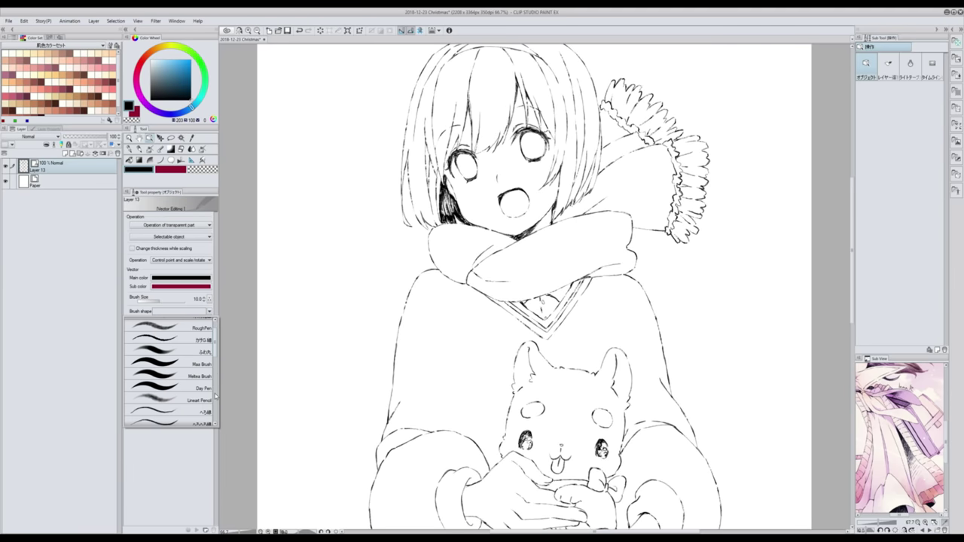
{"action": "scroll", "coordinate": [162, 347], "scroll_direction": "up", "scroll_amount": 5}
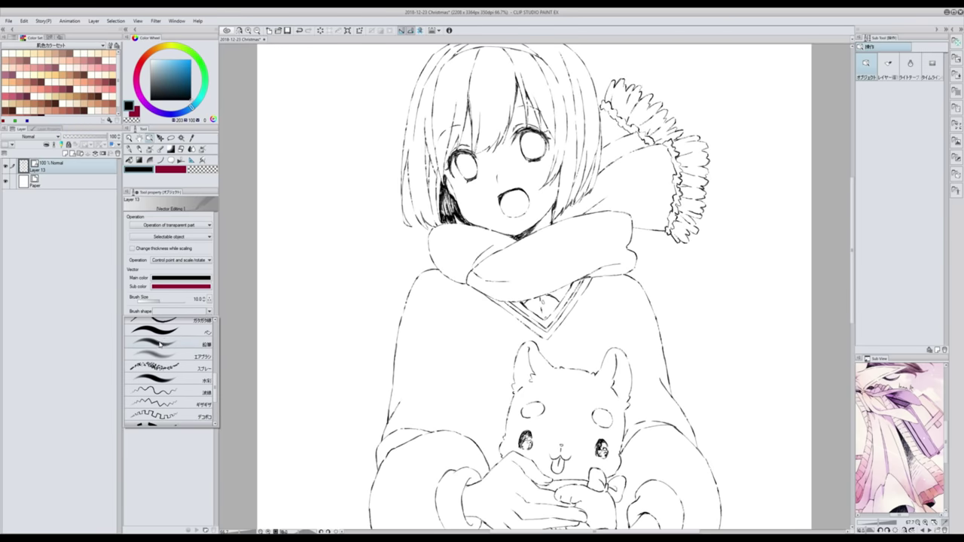
{"action": "left_click", "coordinate": [162, 347]}
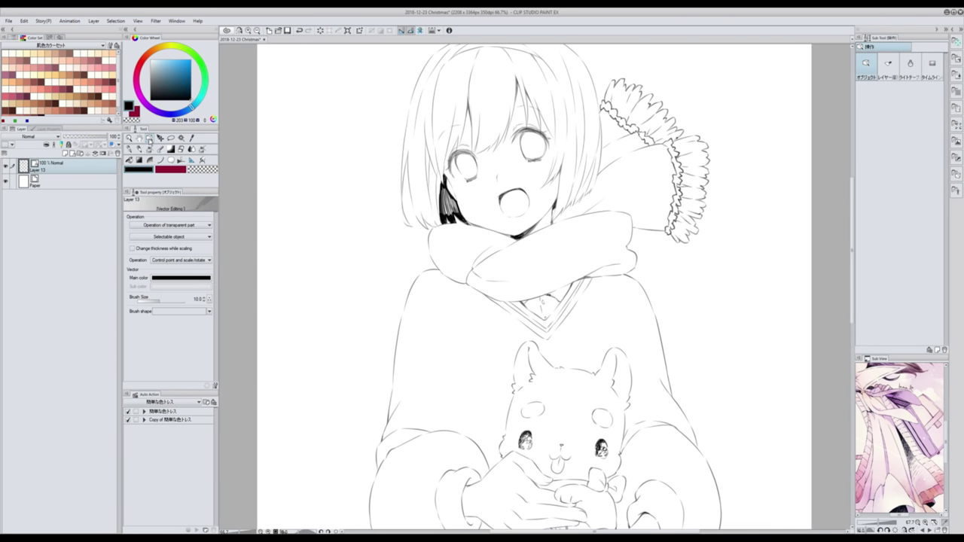
- Look through the brush shape presets offered for the vector lines and close the list without choosing one
{"action": "left_click", "coordinate": [209, 312]}
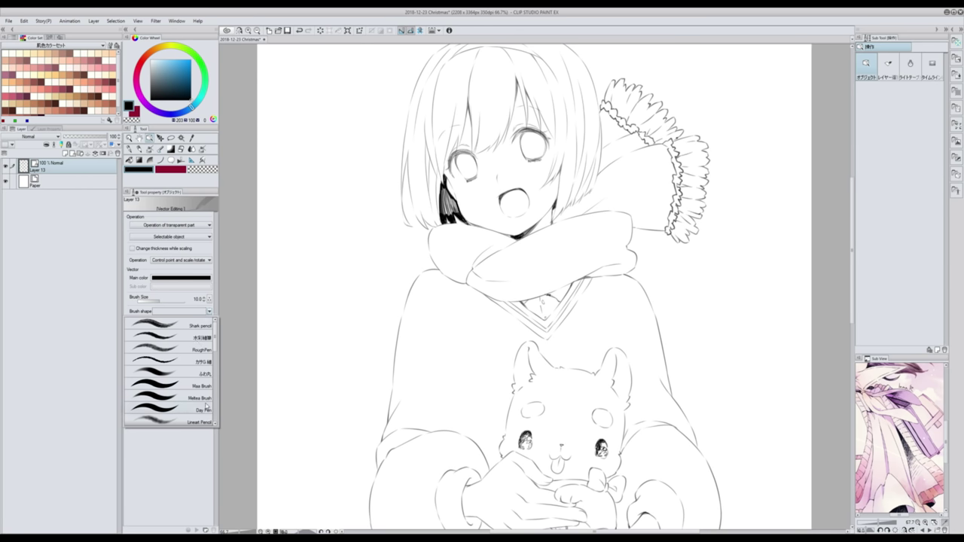
{"action": "scroll", "coordinate": [215, 425], "scroll_direction": "down", "scroll_amount": 2}
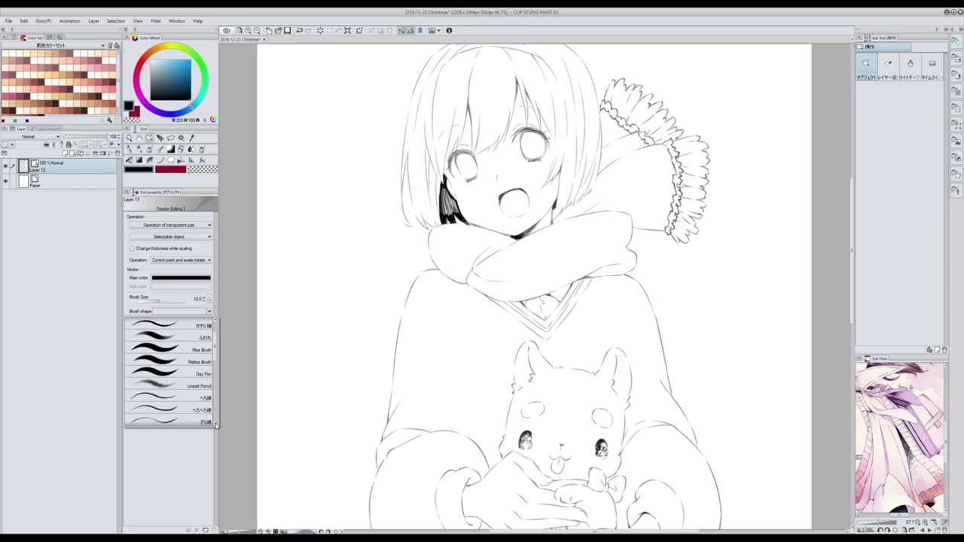
{"action": "scroll", "coordinate": [216, 424], "scroll_direction": "down", "scroll_amount": 2}
{"action": "scroll", "coordinate": [216, 425], "scroll_direction": "down", "scroll_amount": 1}
{"action": "scroll", "coordinate": [215, 425], "scroll_direction": "down", "scroll_amount": 6}
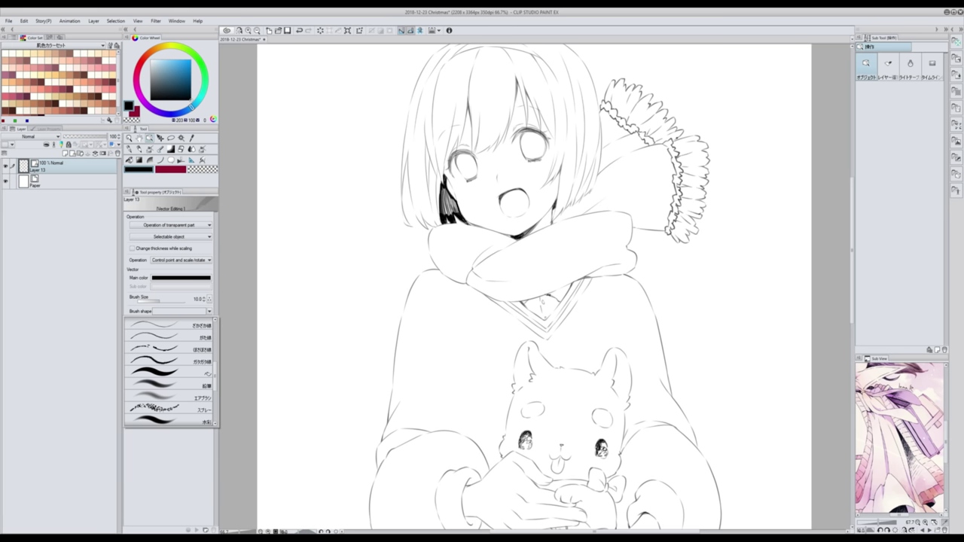
{"action": "scroll", "coordinate": [216, 425], "scroll_direction": "down", "scroll_amount": 7}
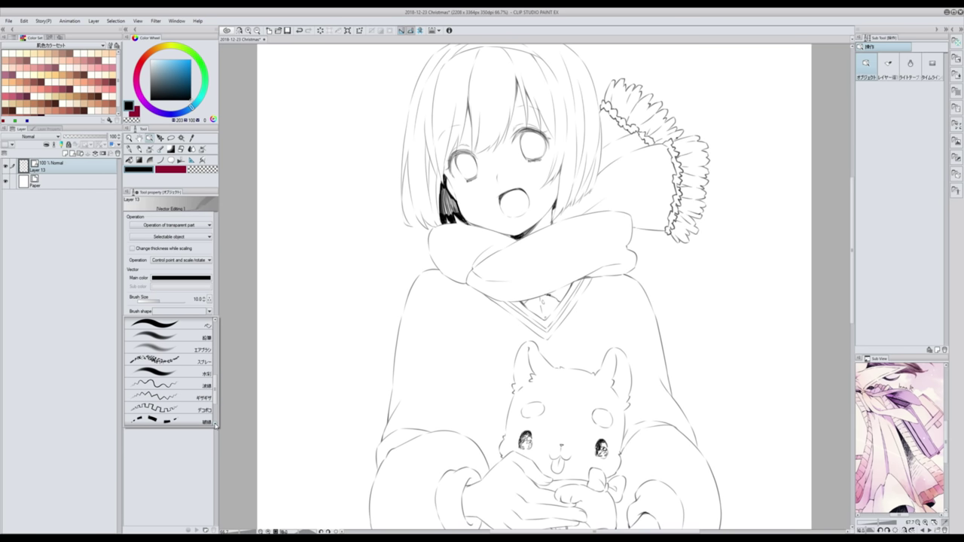
{"action": "scroll", "coordinate": [216, 425], "scroll_direction": "down", "scroll_amount": 2}
{"action": "left_click_drag", "start_coordinate": [215, 425], "coordinate": [218, 341]}
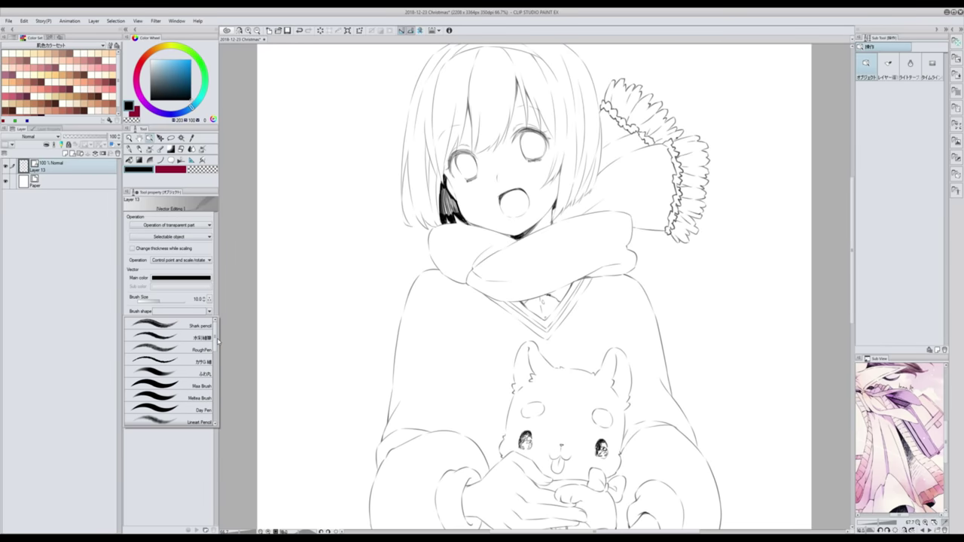
{"action": "left_click", "coordinate": [81, 451]}
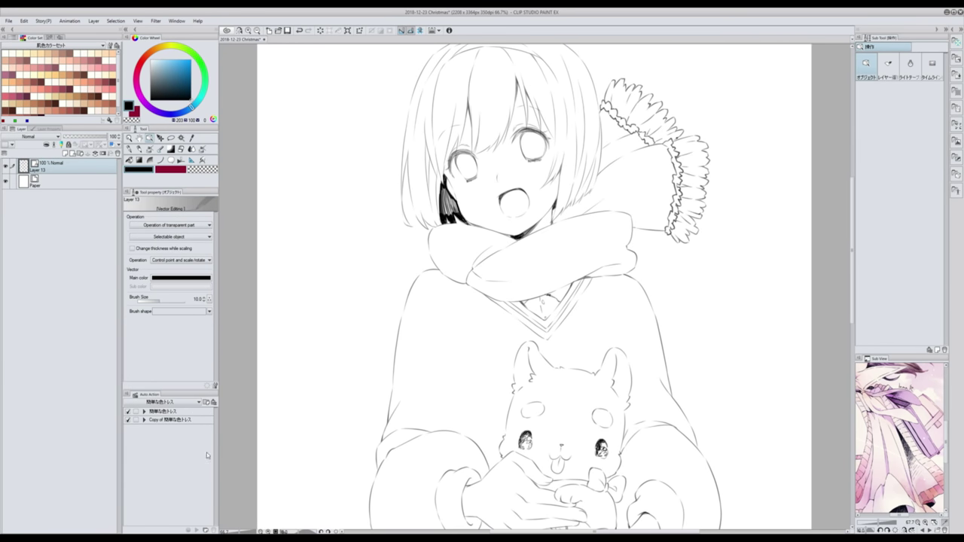
- Register the ink pen's current brush shape as a preset in its detailed sub tool settings
{"action": "key", "text": "p"}
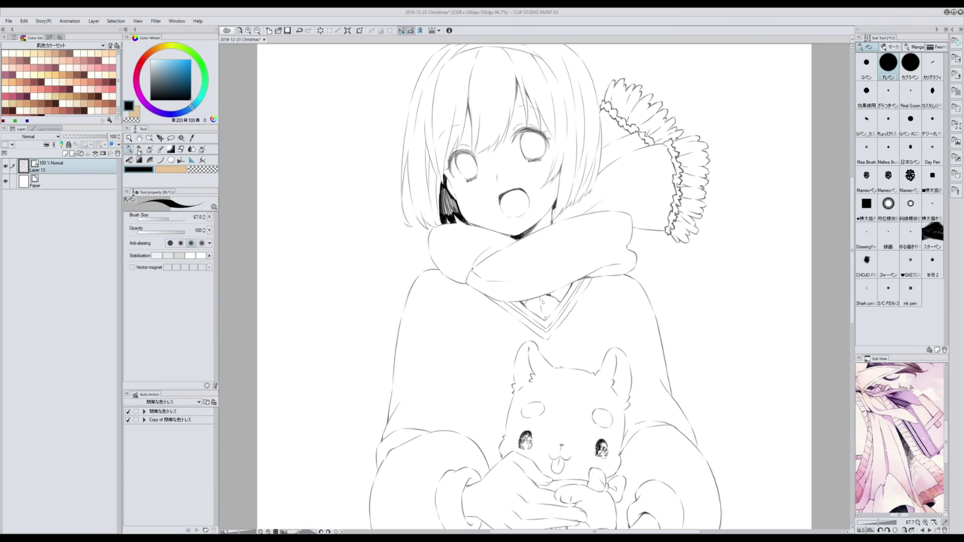
{"action": "left_click", "coordinate": [909, 294]}
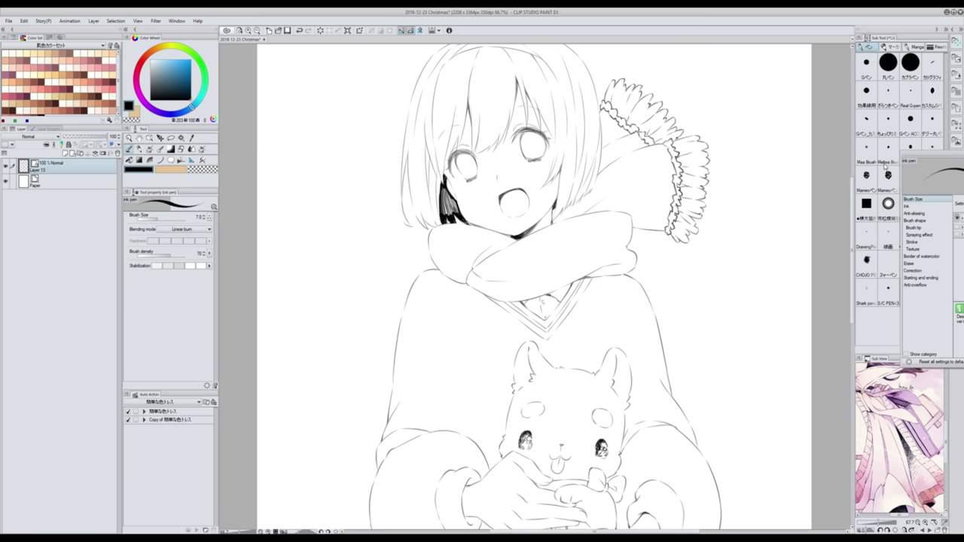
{"action": "left_click", "coordinate": [214, 385]}
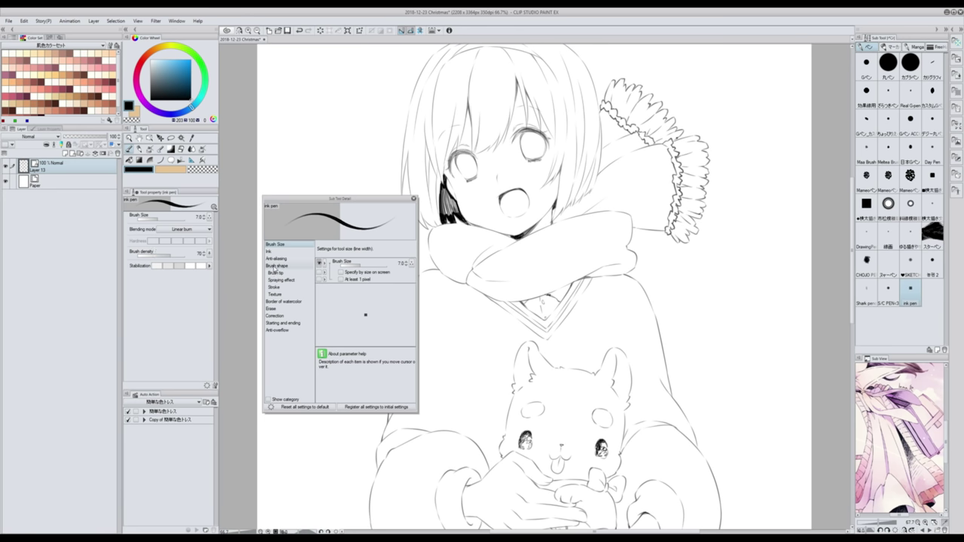
{"action": "left_click", "coordinate": [277, 267]}
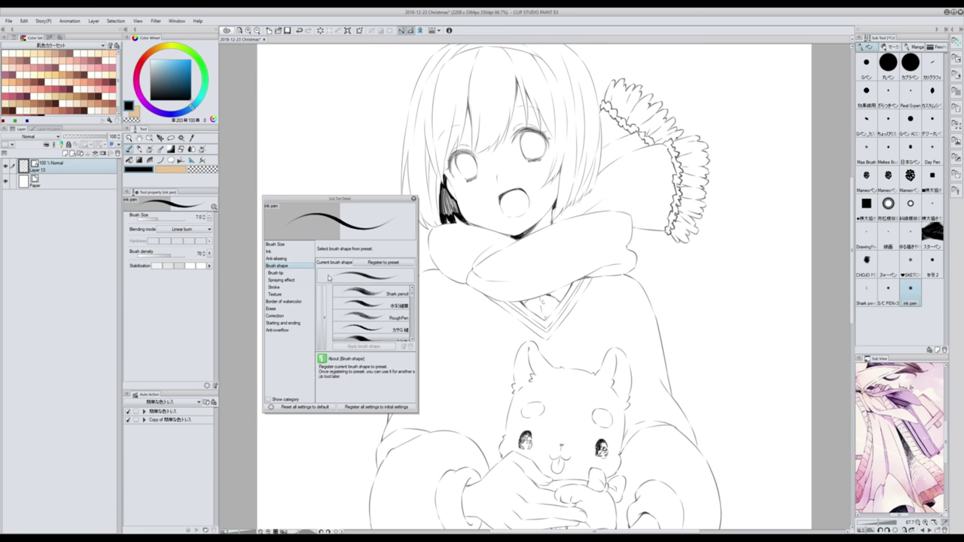
{"action": "left_click", "coordinate": [369, 263]}
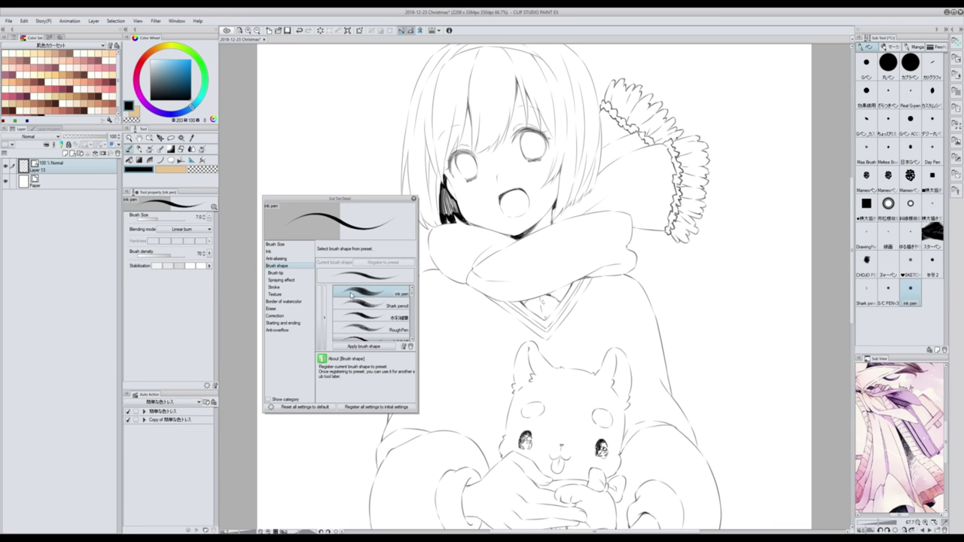
{"action": "left_click", "coordinate": [413, 199]}
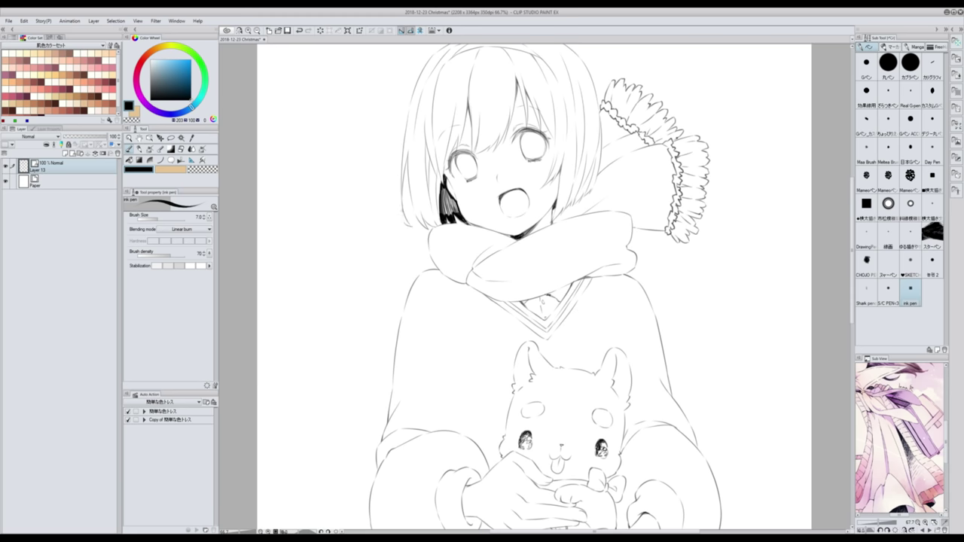
- Apply the ink pen brush shape preset to the vector lines of Layer 13 with the Object tool
{"action": "left_click", "coordinate": [149, 139]}
{"action": "left_click", "coordinate": [210, 313]}
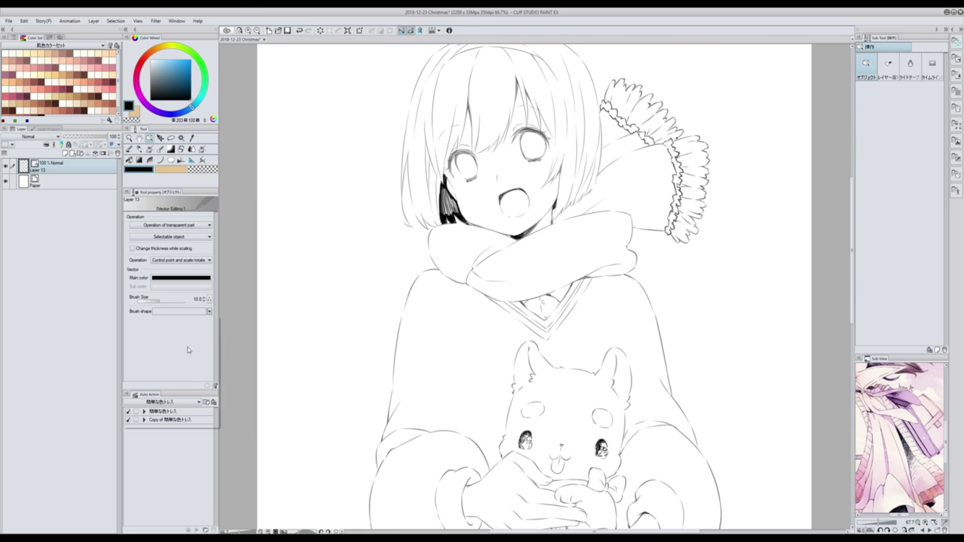
{"action": "left_click", "coordinate": [209, 310]}
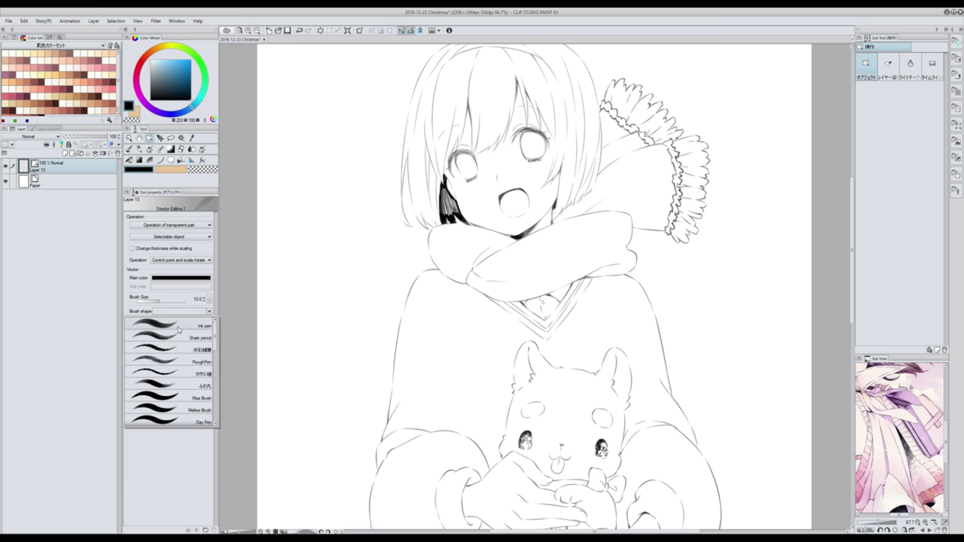
{"action": "left_click", "coordinate": [170, 325]}
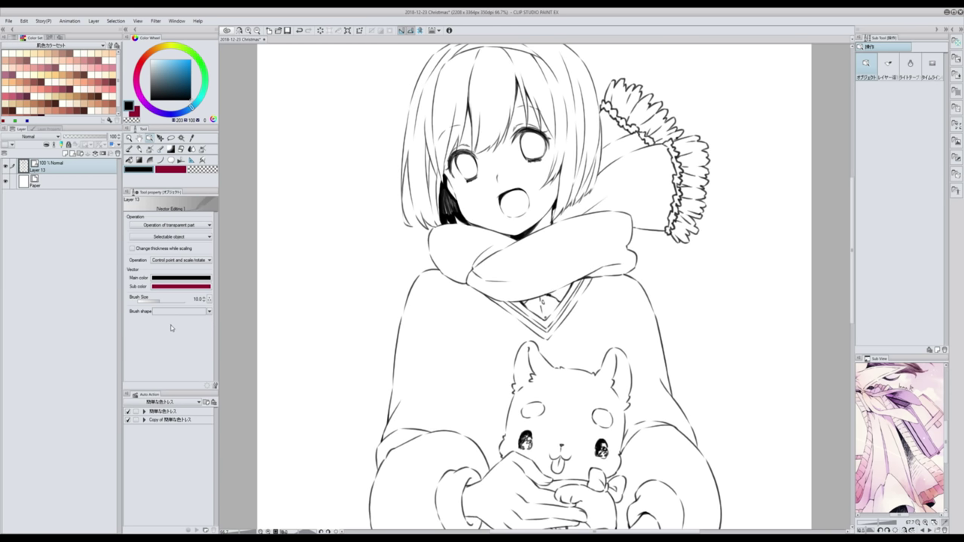
- Reduce the brush size of Layer 13's vector lines in small increments to thin the line art
{"action": "left_click_drag", "start_coordinate": [852, 324], "coordinate": [852, 301]}
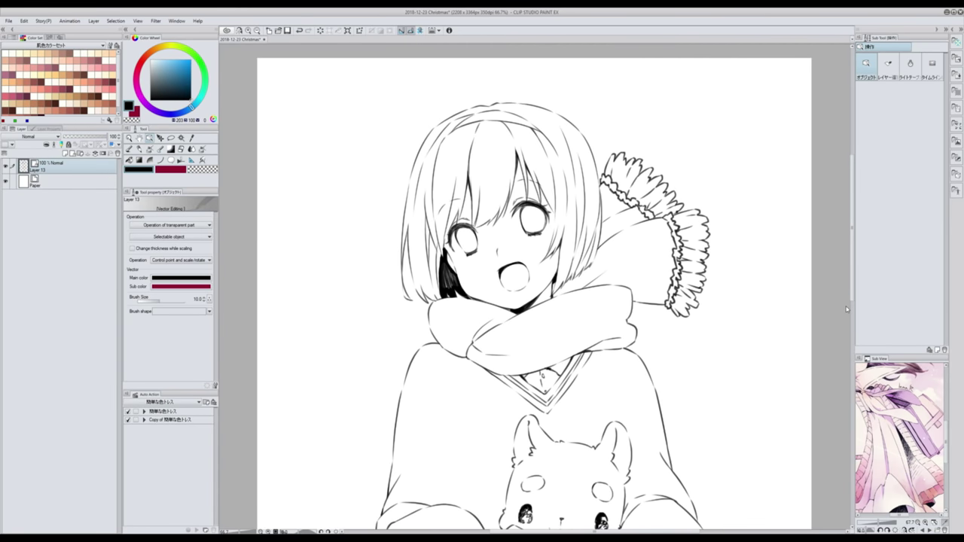
{"action": "left_click", "coordinate": [246, 30]}
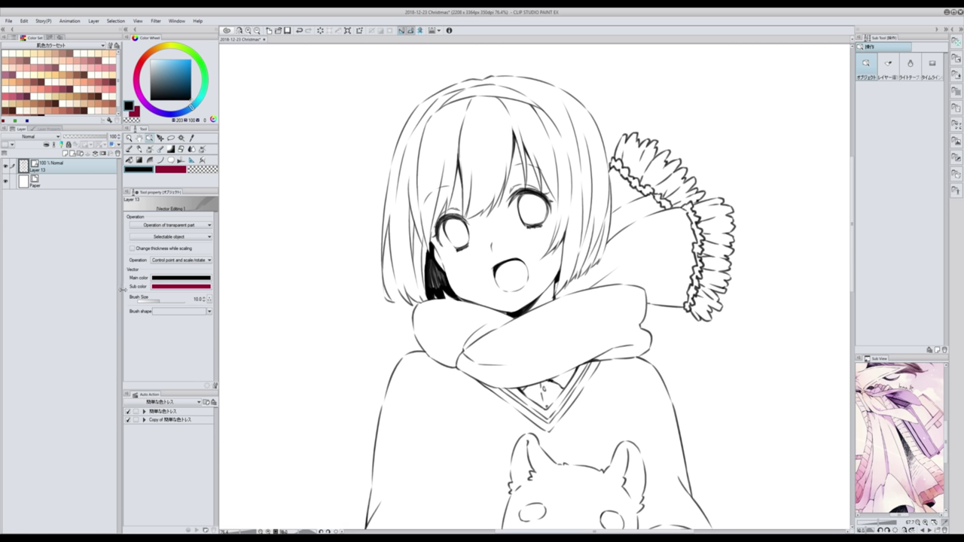
{"action": "left_click", "coordinate": [204, 301]}
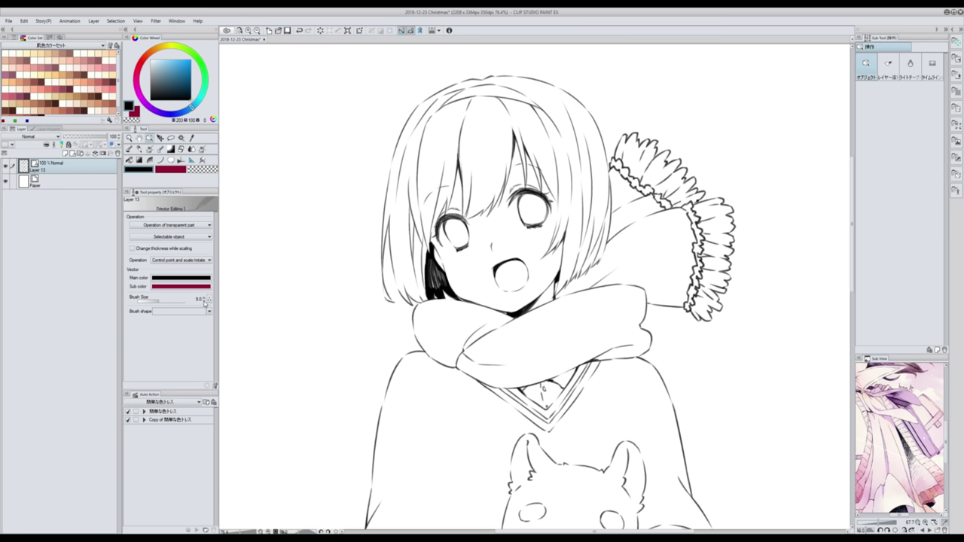
{"action": "left_click", "coordinate": [204, 302]}
{"action": "left_click", "coordinate": [204, 301]}
{"action": "left_click", "coordinate": [204, 302]}
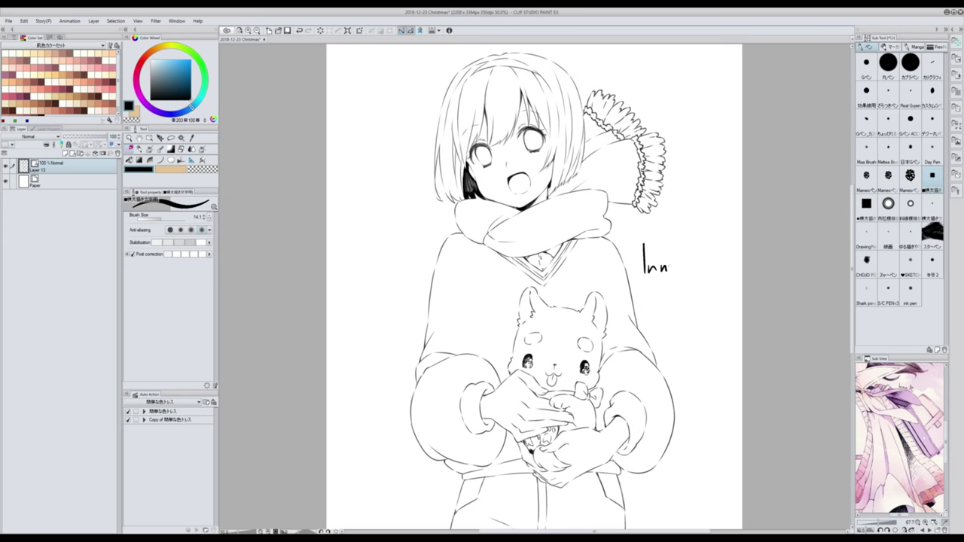
- Handwrite the artist's signature in the blank area beside the girl and draw a small round bird face with a music note under it
{"action": "left_click_drag", "start_coordinate": [665, 273], "coordinate": [676, 273]}
{"action": "left_click_drag", "start_coordinate": [687, 263], "coordinate": [691, 272]}
{"action": "left_click_drag", "start_coordinate": [698, 235], "coordinate": [699, 272]}
{"action": "left_click_drag", "start_coordinate": [694, 248], "coordinate": [712, 265]}
{"action": "left_click_drag", "start_coordinate": [682, 316], "coordinate": [689, 317]}
{"action": "left_click_drag", "start_coordinate": [717, 304], "coordinate": [715, 323]}
{"action": "left_click_drag", "start_coordinate": [660, 314], "coordinate": [660, 321]}
{"action": "mouse_move", "coordinate": [712, 297]}
{"action": "left_mouse_down"}
{"action": "mouse_move", "coordinate": [661, 299]}
{"action": "mouse_move", "coordinate": [661, 326]}
{"action": "left_mouse_up"}
{"action": "left_click_drag", "start_coordinate": [651, 287], "coordinate": [644, 295]}
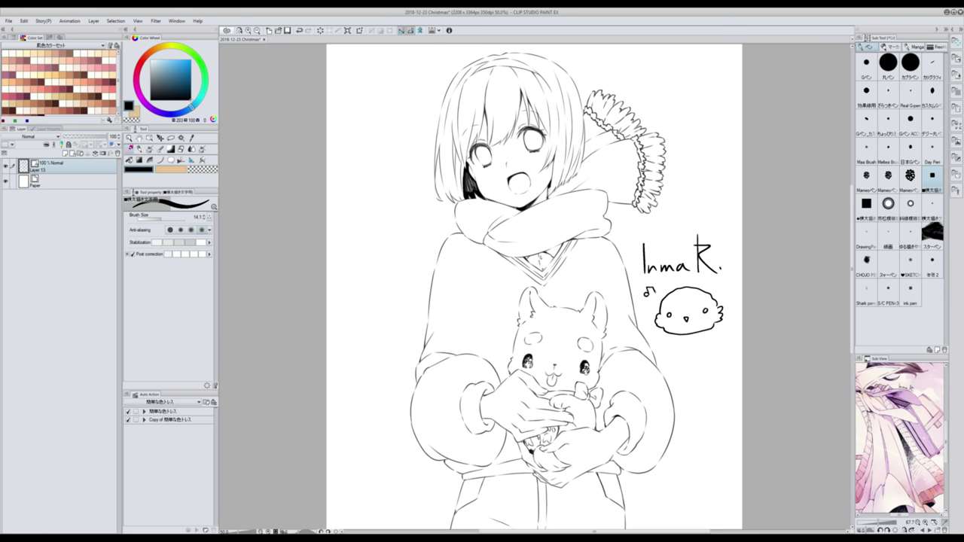